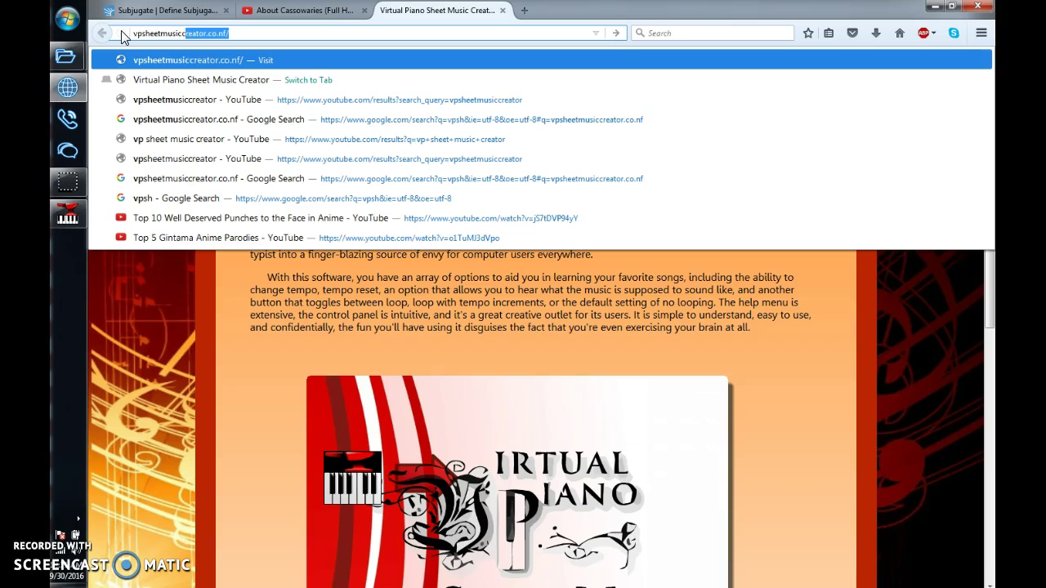
# Step: Go to vpsheetmusiccreator.co.nf and open the VPSMC download for a 64-bit system
pyautogui.write('o.nf')
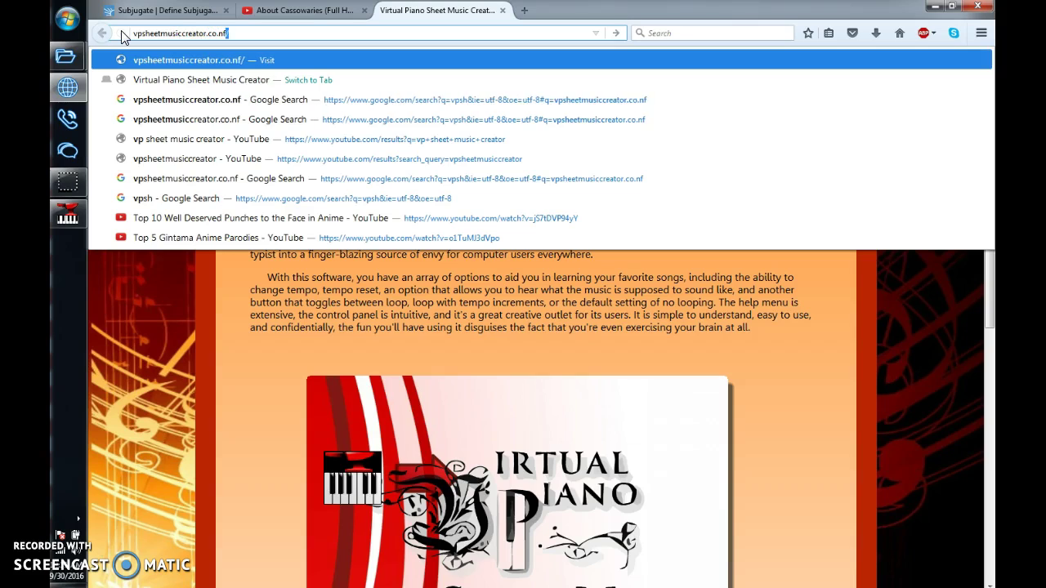
pyautogui.press('Return')
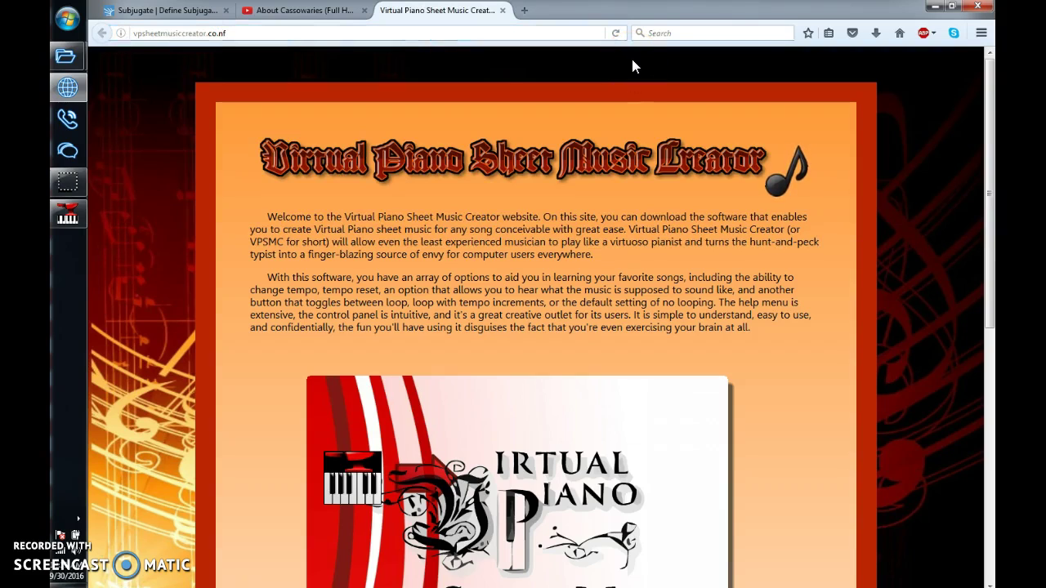
pyautogui.scroll(-6, 632, 65)
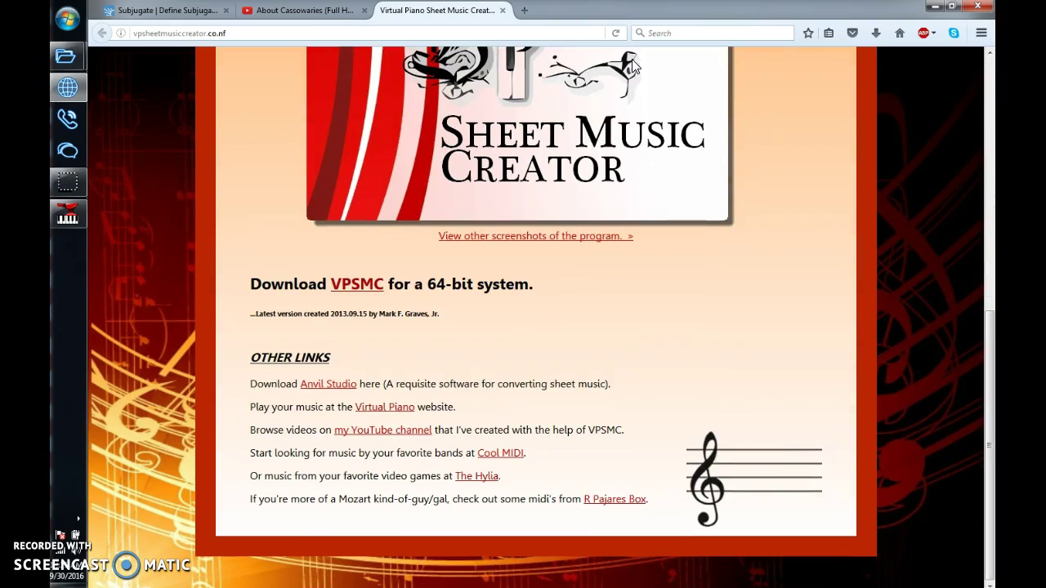
pyautogui.click(364, 287)
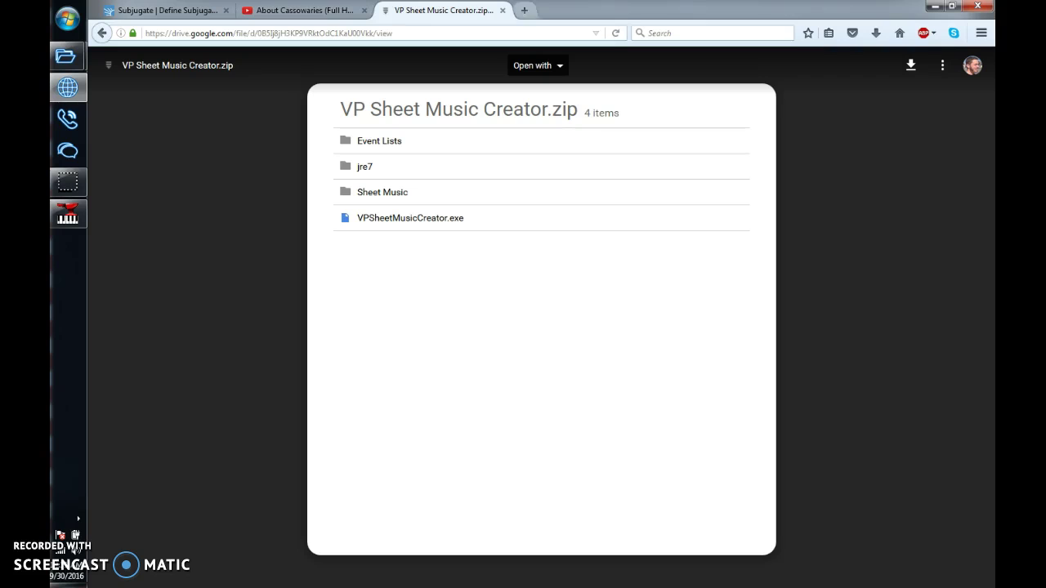
# Step: Close the VP Sheet Music Creator.zip page and show the desktop
pyautogui.click(501, 12)
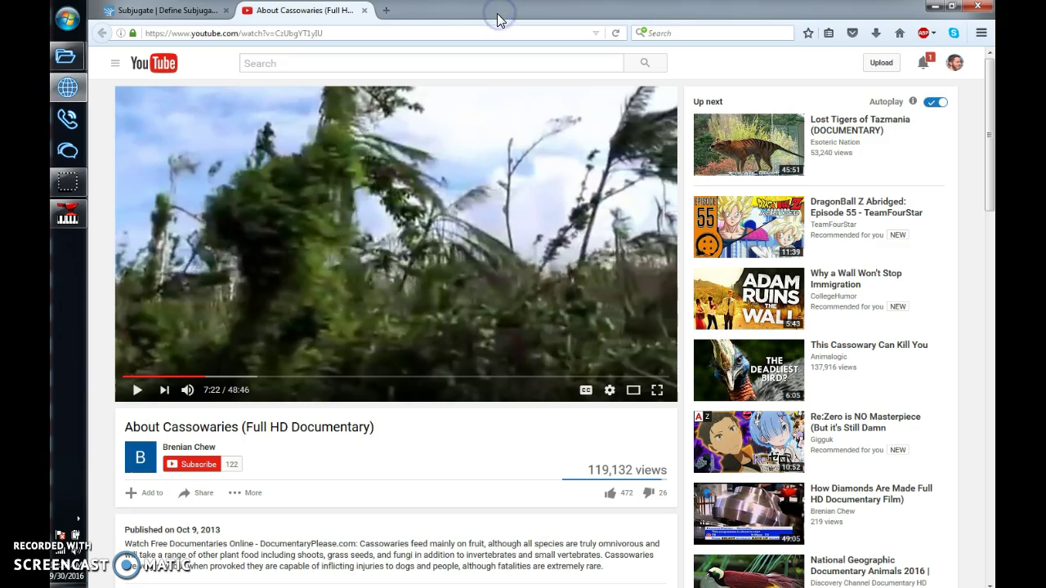
pyautogui.click(530, 143)
pyautogui.press('super+d')
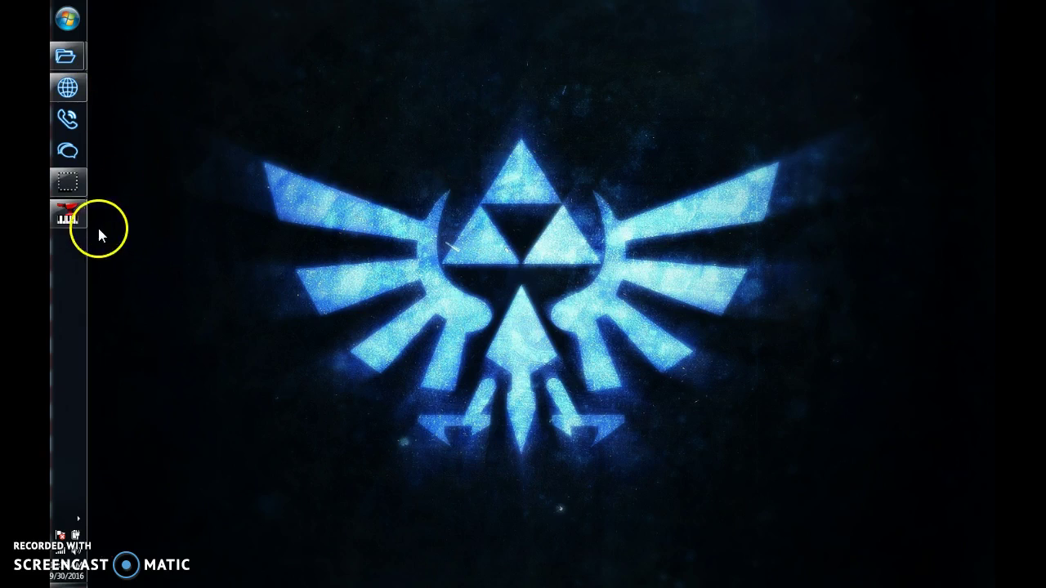
# Step: Return to the browser, search the web for "anvil studio" in a new tab, and open the Anvil Studio website
pyautogui.click(67, 88)
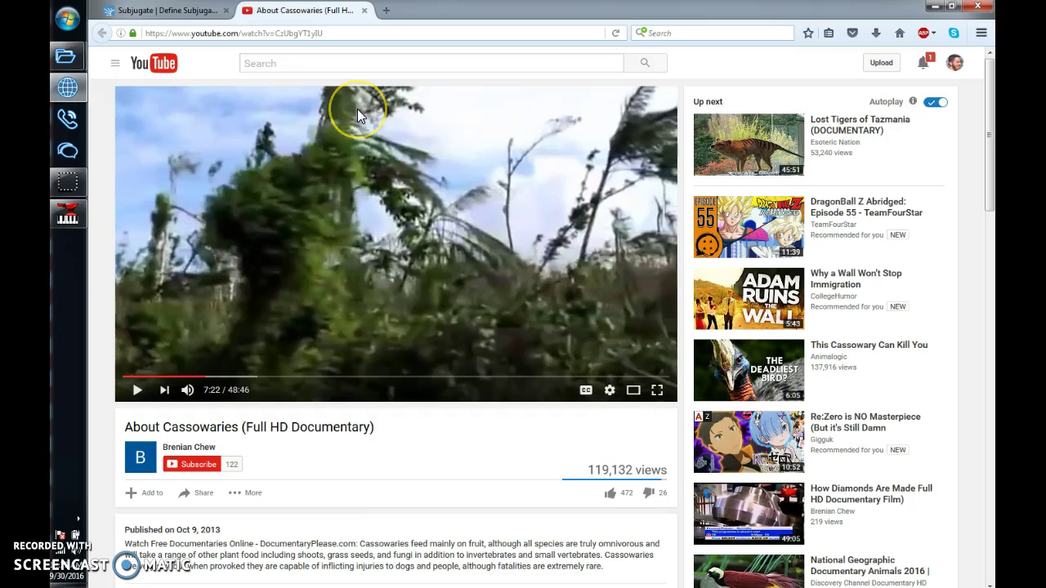
pyautogui.hotkey('ctrl', 't')
pyautogui.write('anvil studio')
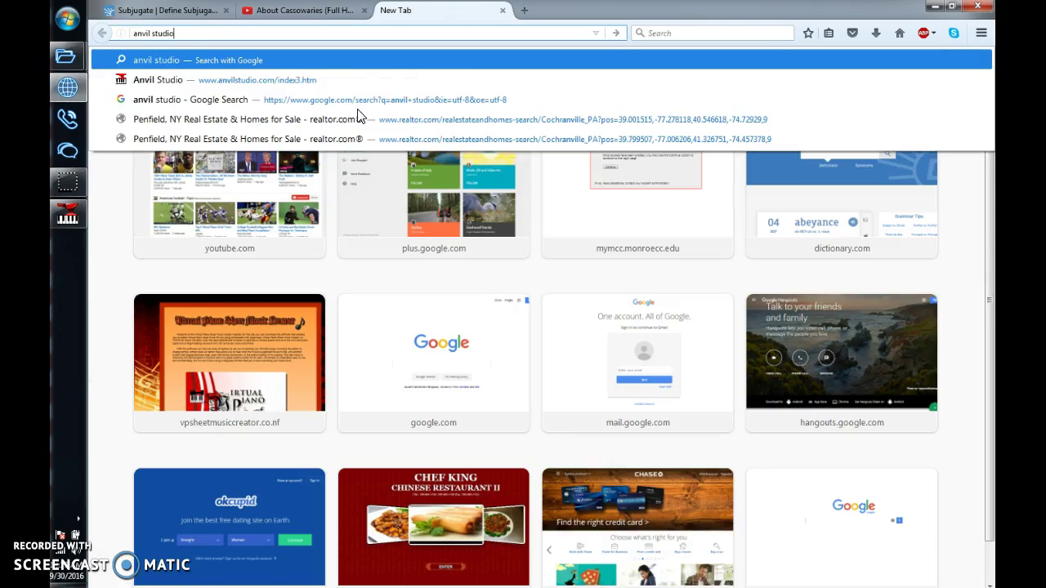
pyautogui.press('Return')
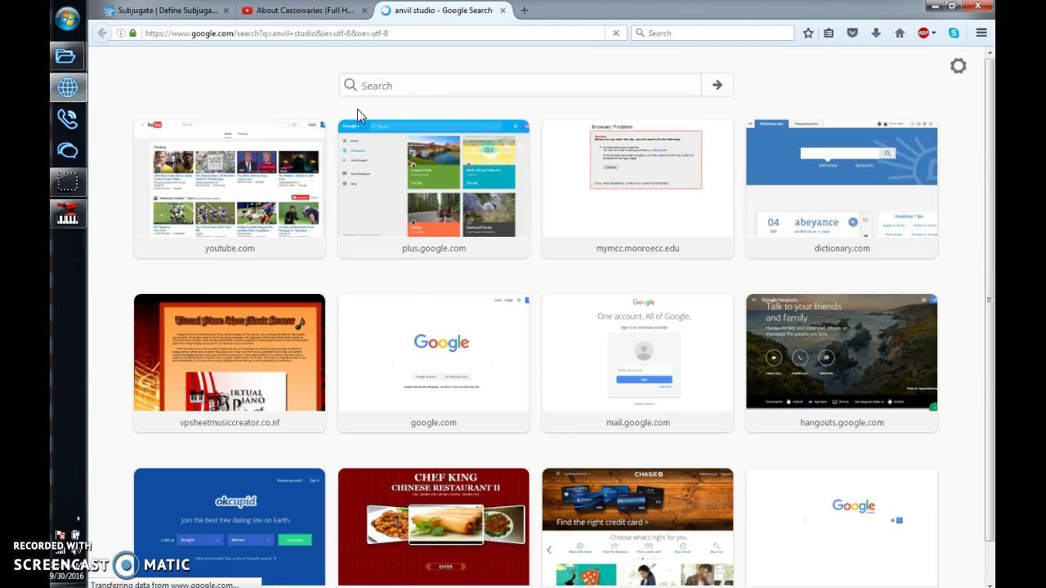
pyautogui.click(225, 199)
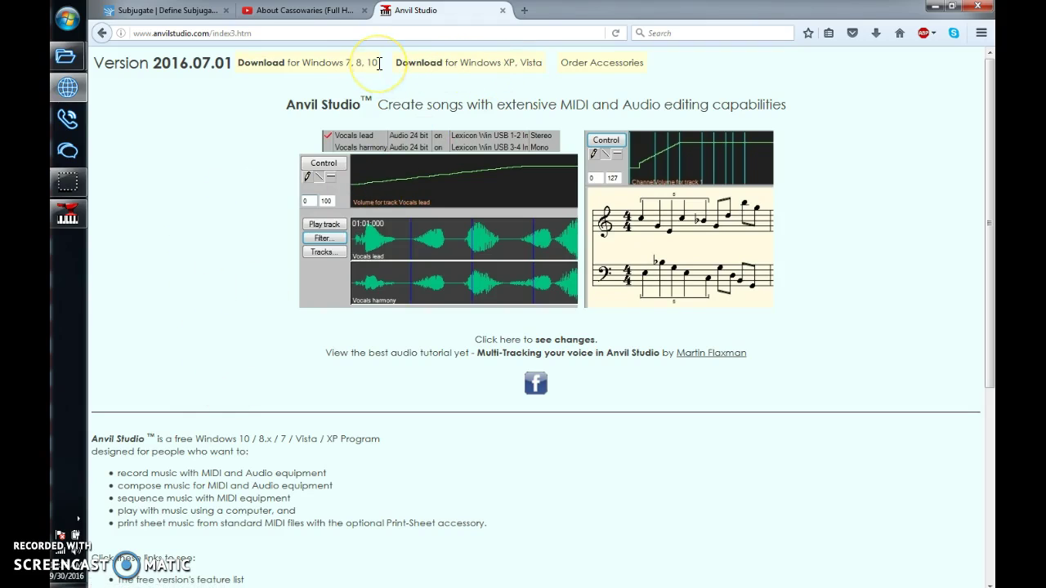
# Step: Leave the Anvil Studio page, bring it back in the browser, and choose the download for Windows 7, 8, 10
pyautogui.hotkey('ctrl', 'w')
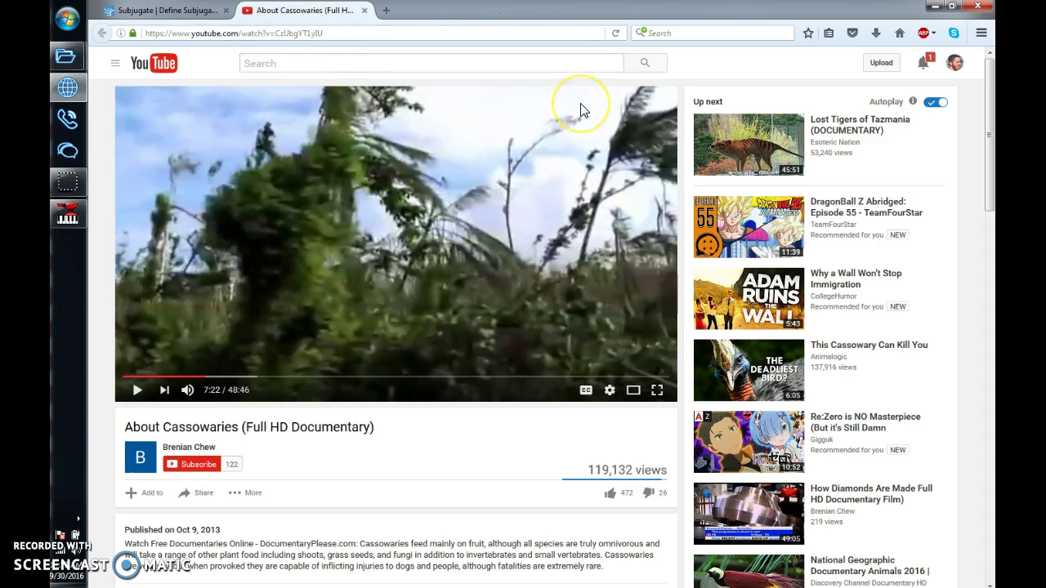
pyautogui.click(936, 7)
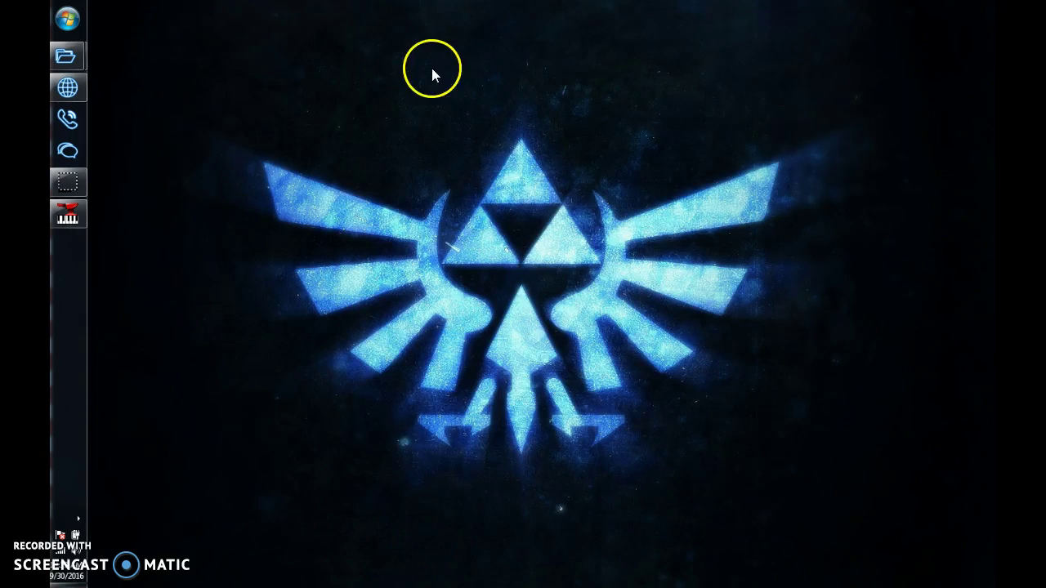
pyautogui.click(70, 87)
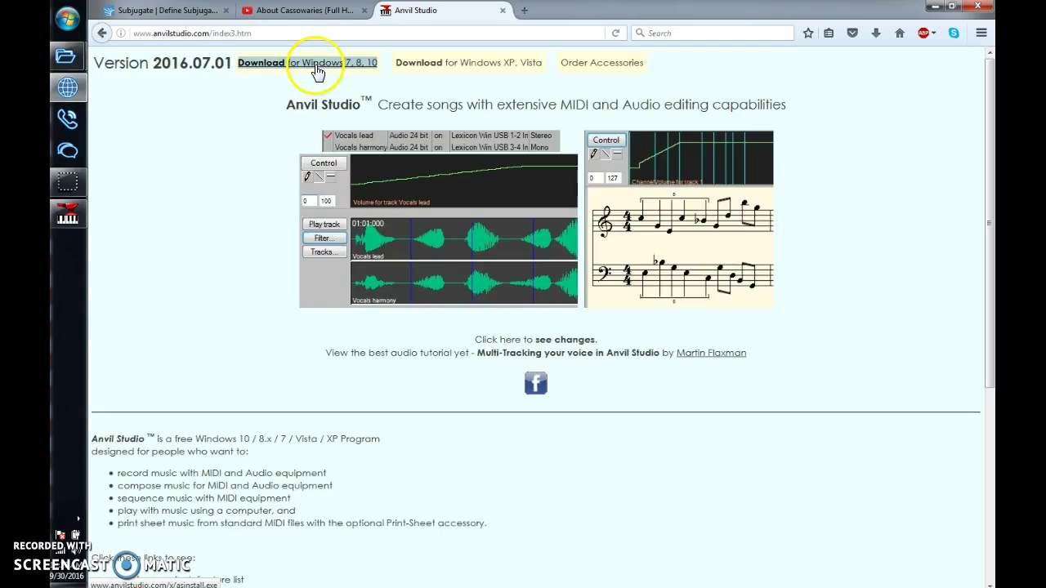
pyautogui.click(316, 65)
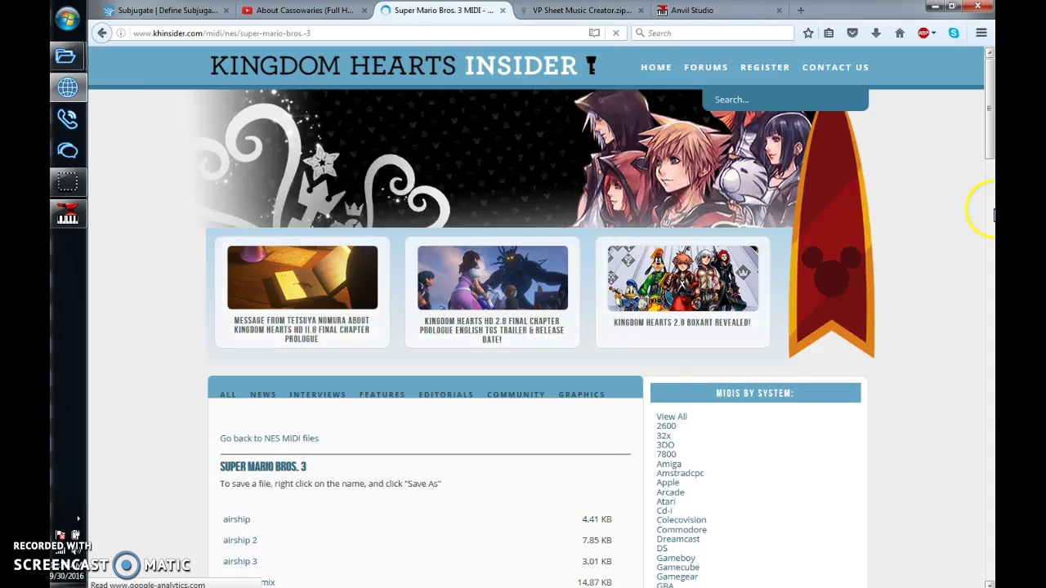
# Step: Look through the Super Mario Bros. 3 MIDI list on khinsider.com for the overworld file
pyautogui.click(989, 206)
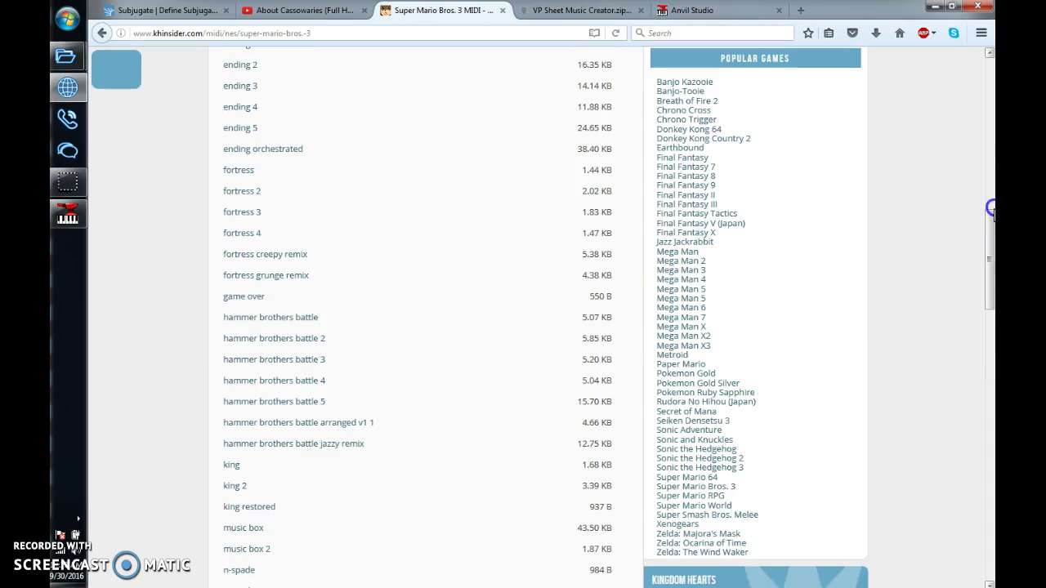
pyautogui.moveTo(989, 208); pyautogui.dragTo(989, 206)
pyautogui.click(989, 118)
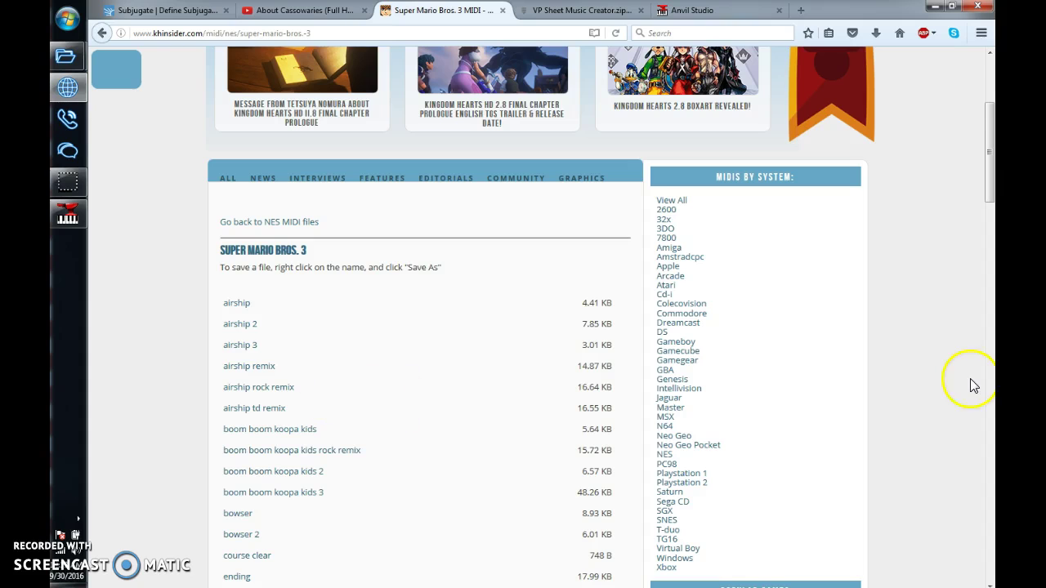
pyautogui.click(990, 411)
pyautogui.click(989, 410)
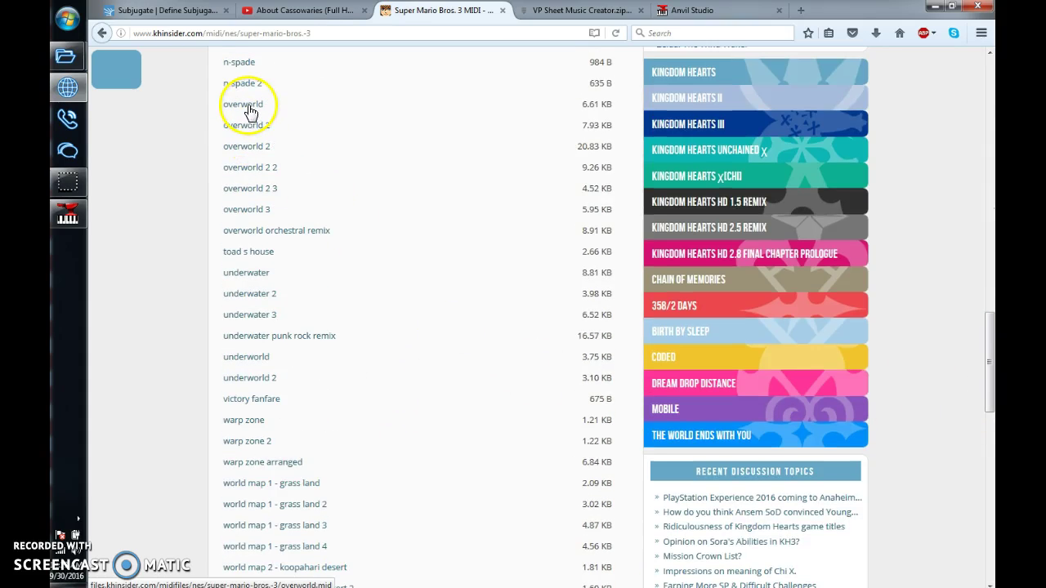
# Step: Close the Super Mario Bros. 3 MIDI, VP Sheet Music Creator.zip and Anvil Studio web pages, and switch to the Anvil Studio program
pyautogui.click(500, 10)
pyautogui.click(500, 10)
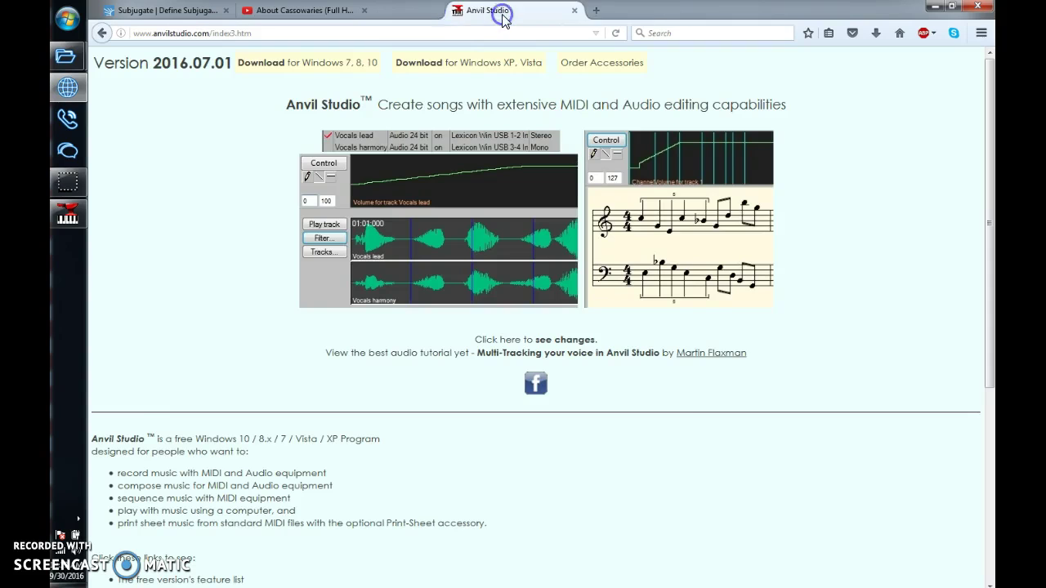
pyautogui.click(500, 10)
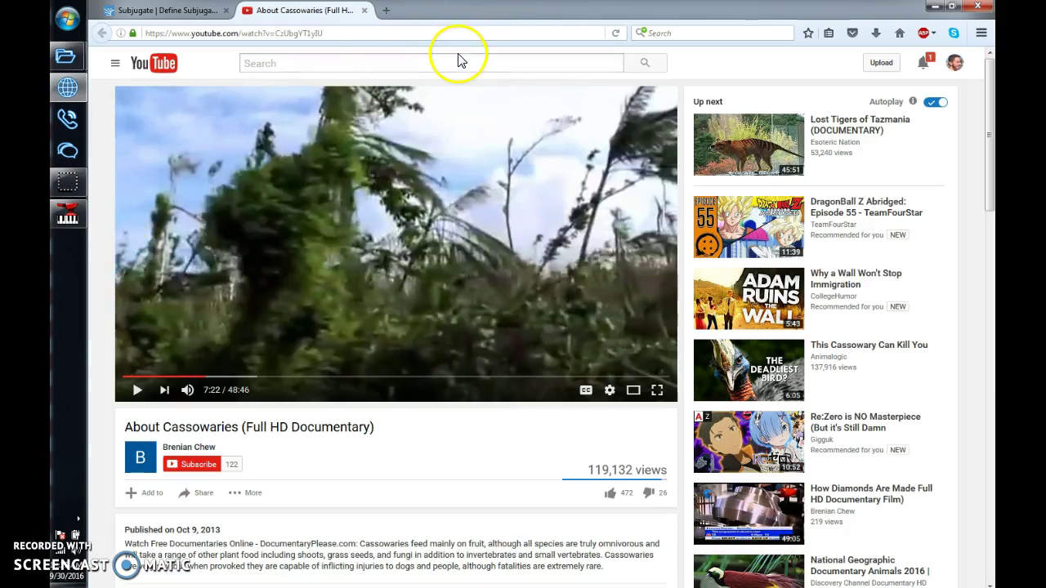
pyautogui.hotkey('alt', 'F4')
pyautogui.click(65, 221)
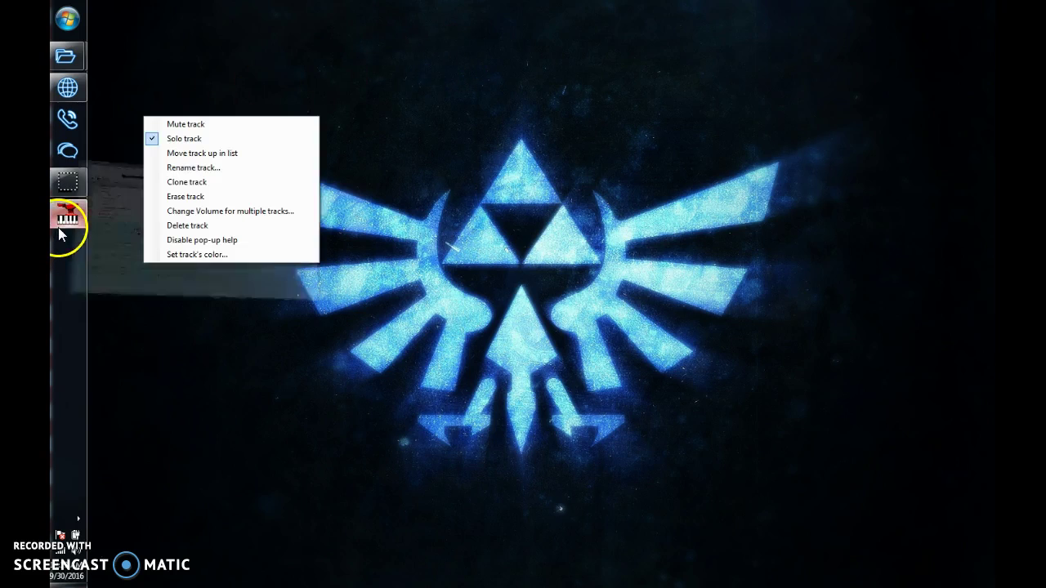
pyautogui.click(109, 27)
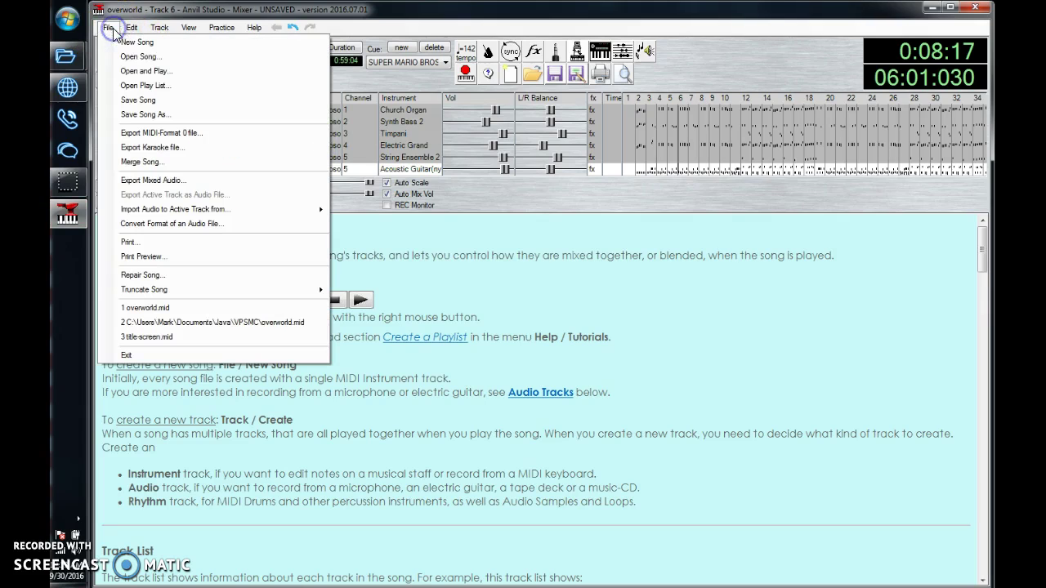
pyautogui.click(143, 47)
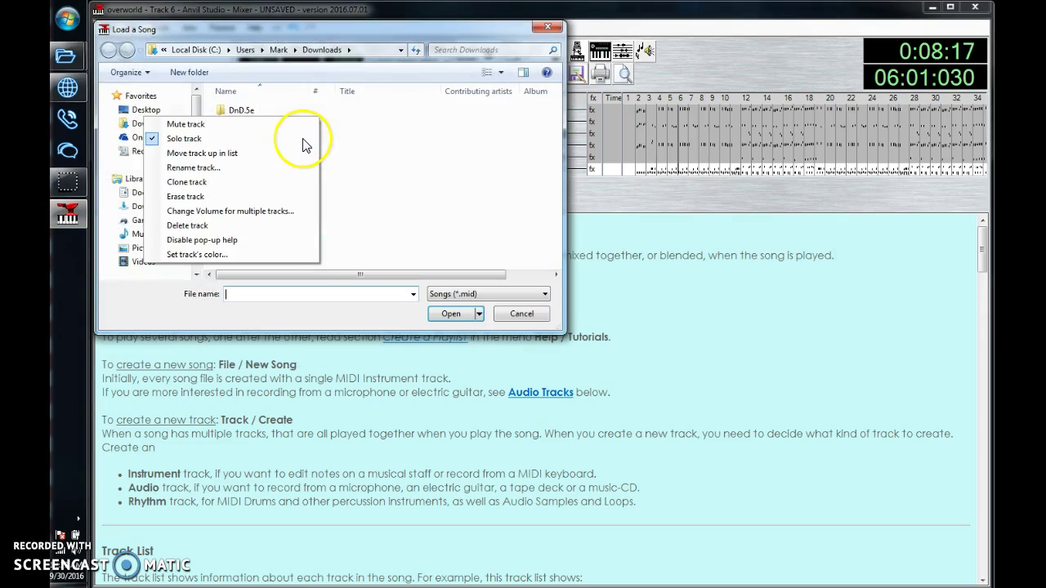
pyautogui.rightClick(346, 147)
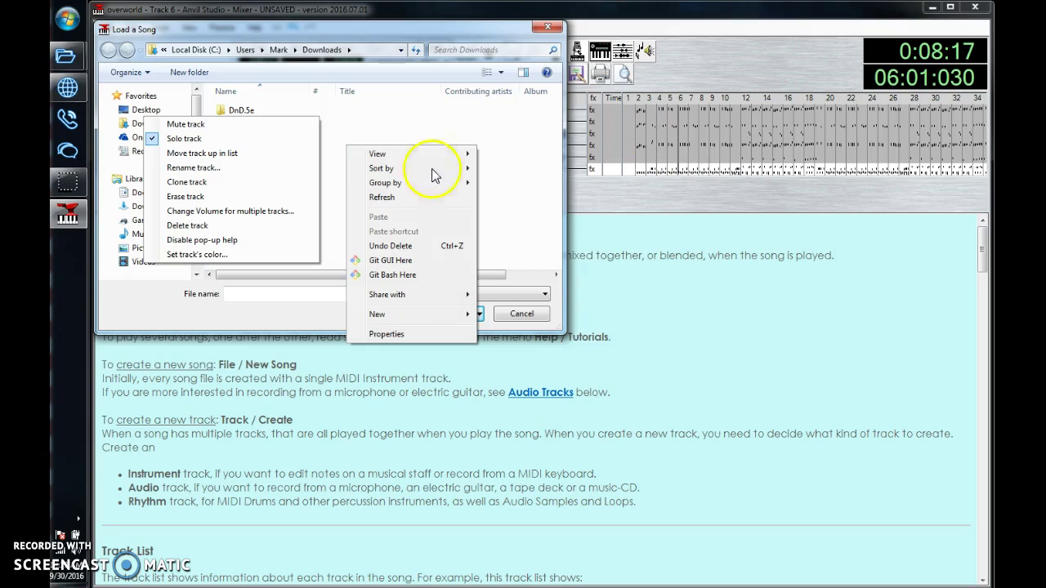
pyautogui.click(201, 138)
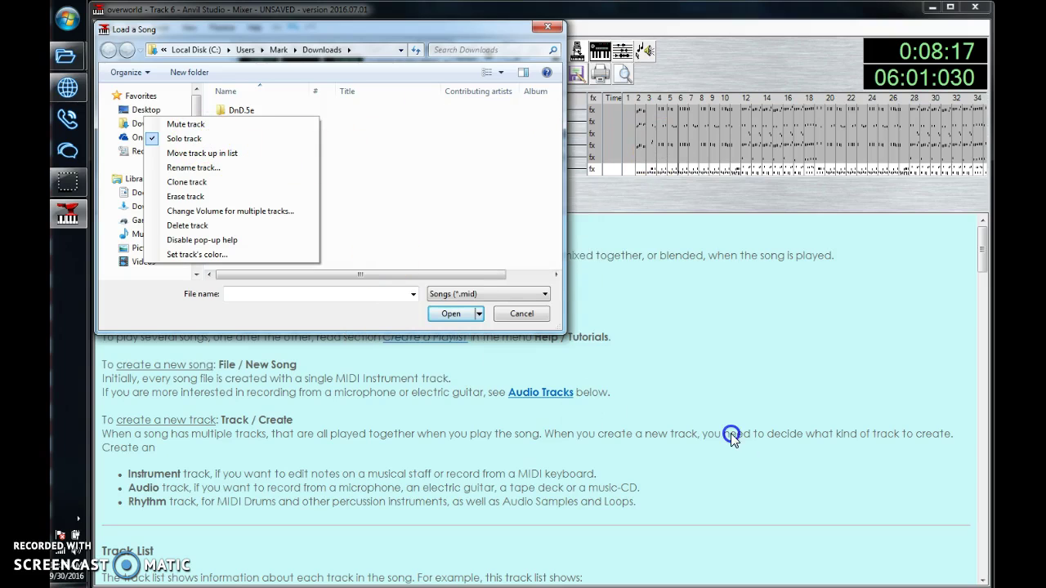
pyautogui.click(527, 313)
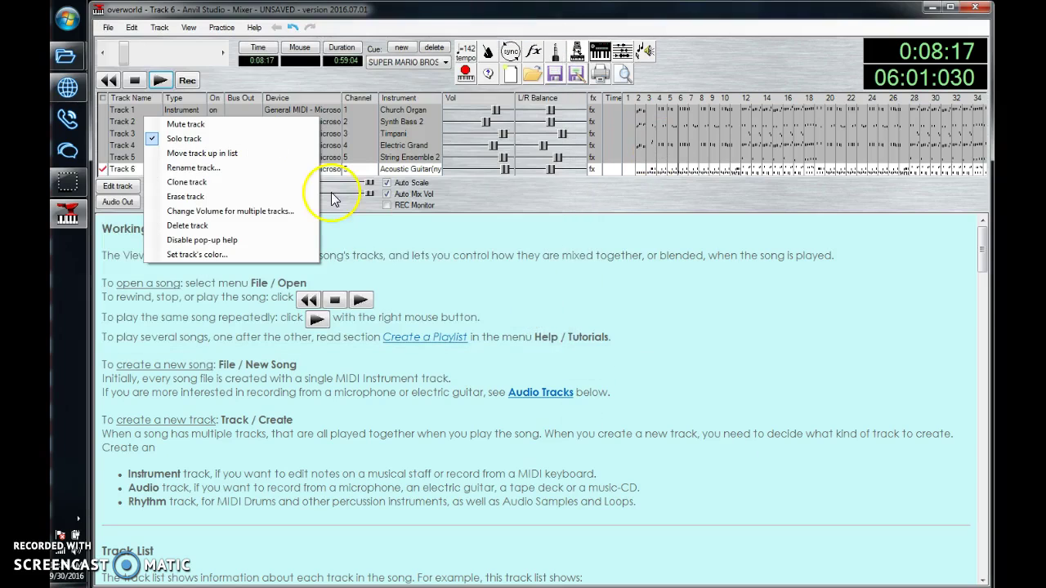
# Step: Select Track 2 in the mixer's track list and dismiss the leftover track options
pyautogui.click(127, 131)
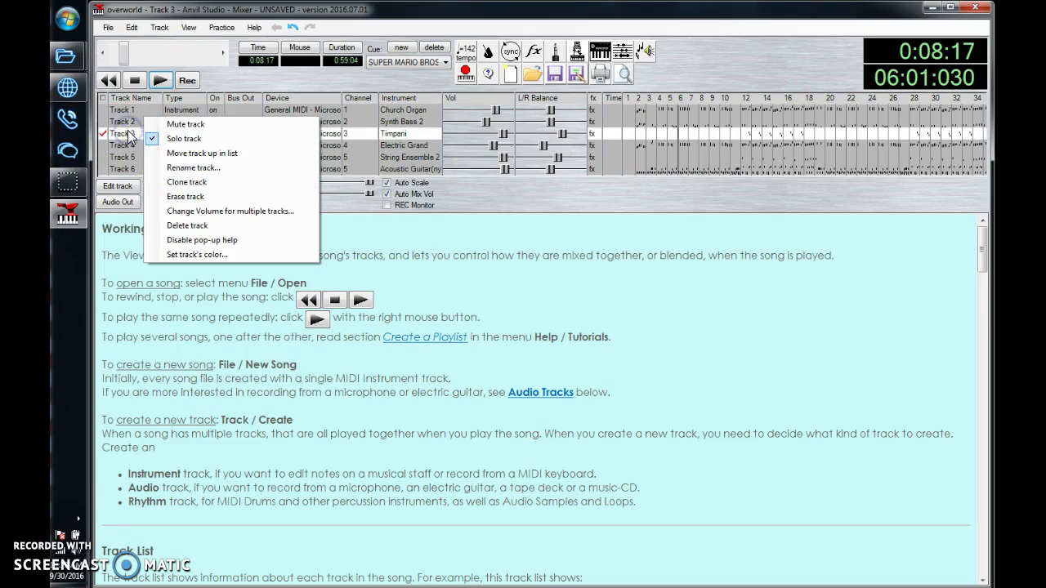
pyautogui.click(118, 121)
pyautogui.click(110, 122)
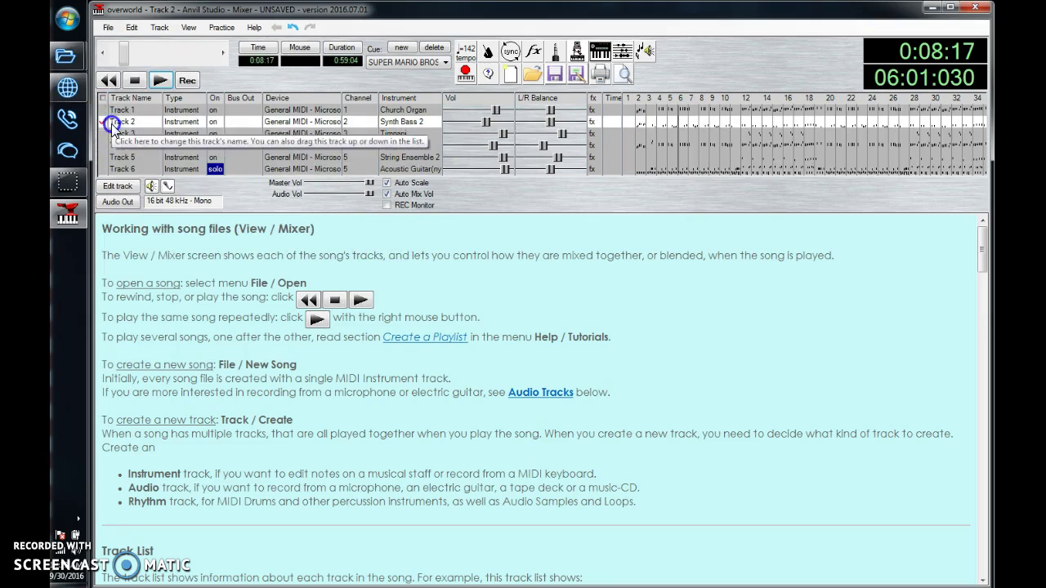
# Step: Open the Open and Play song list and play the overworld song
pyautogui.click(107, 28)
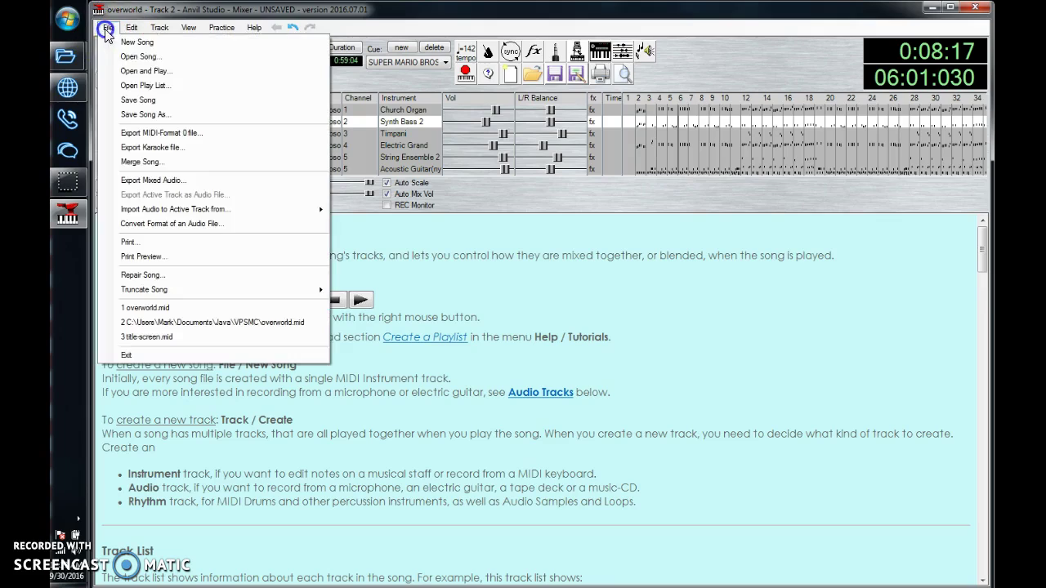
pyautogui.click(139, 71)
pyautogui.click(342, 153)
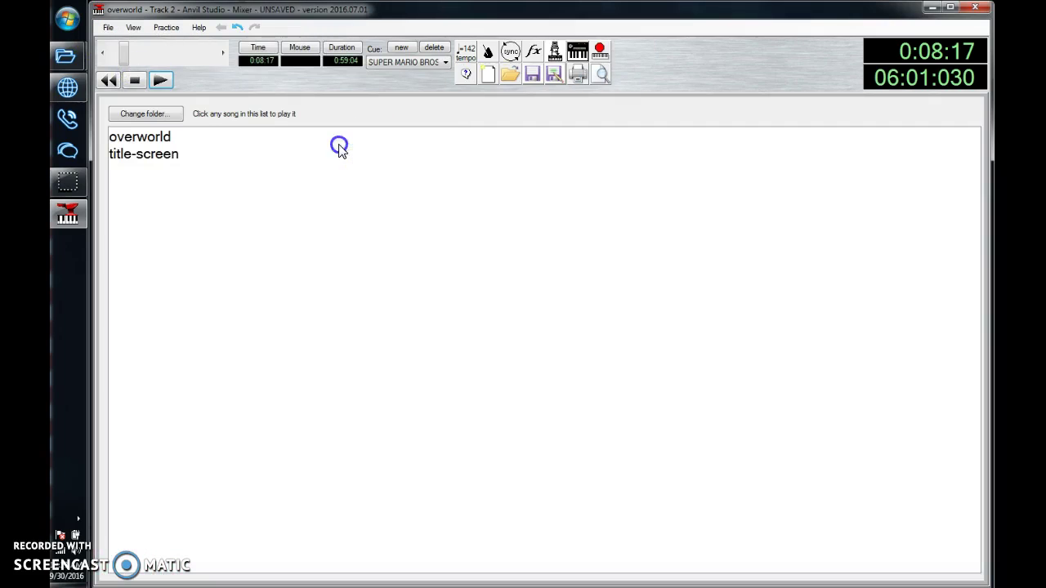
pyautogui.click(163, 137)
pyautogui.click(162, 136)
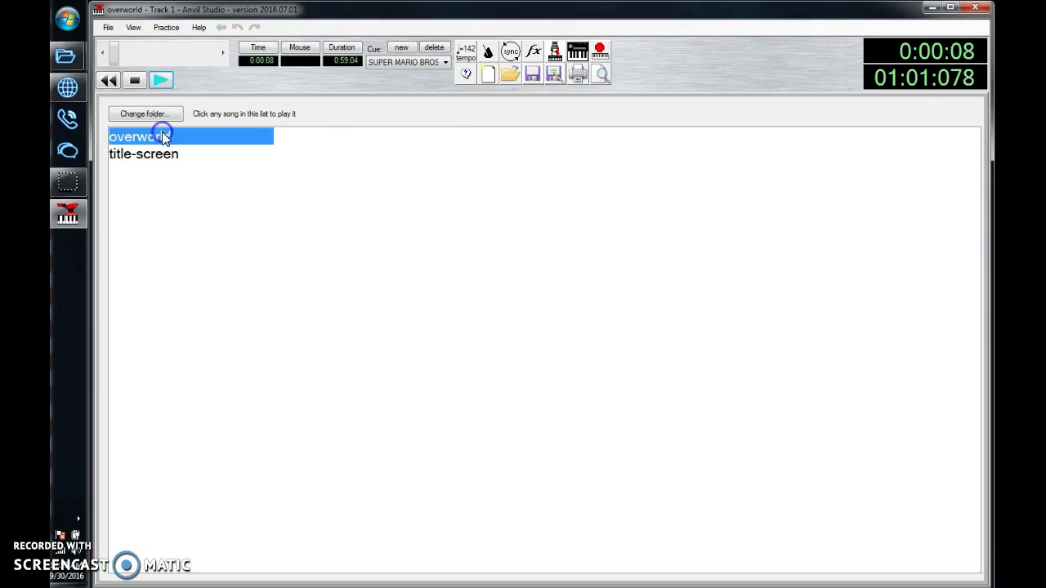
pyautogui.click(160, 80)
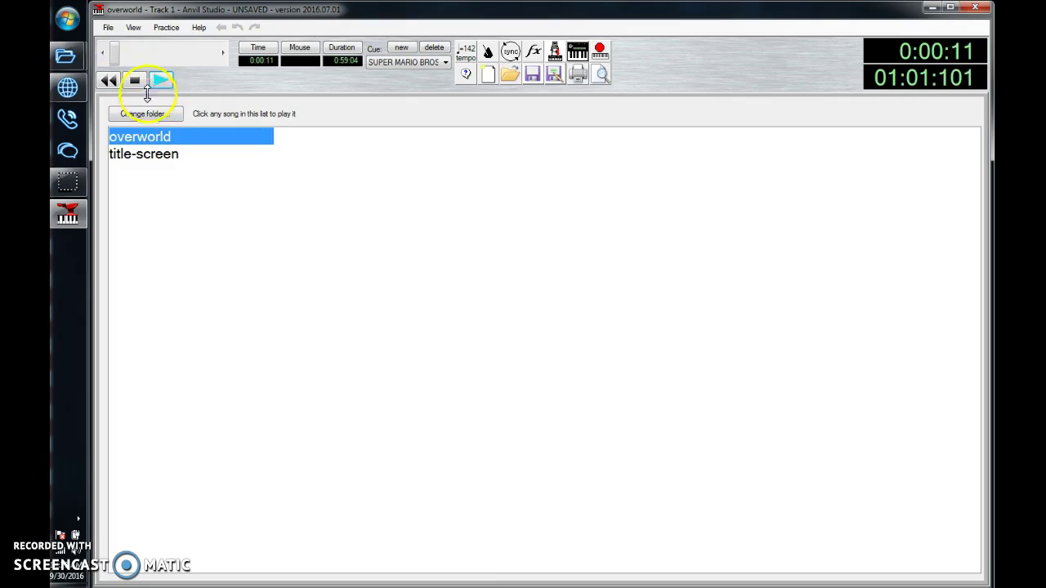
# Step: Load the song overworld.mid from the Downloads folder
pyautogui.click(108, 28)
pyautogui.click(123, 55)
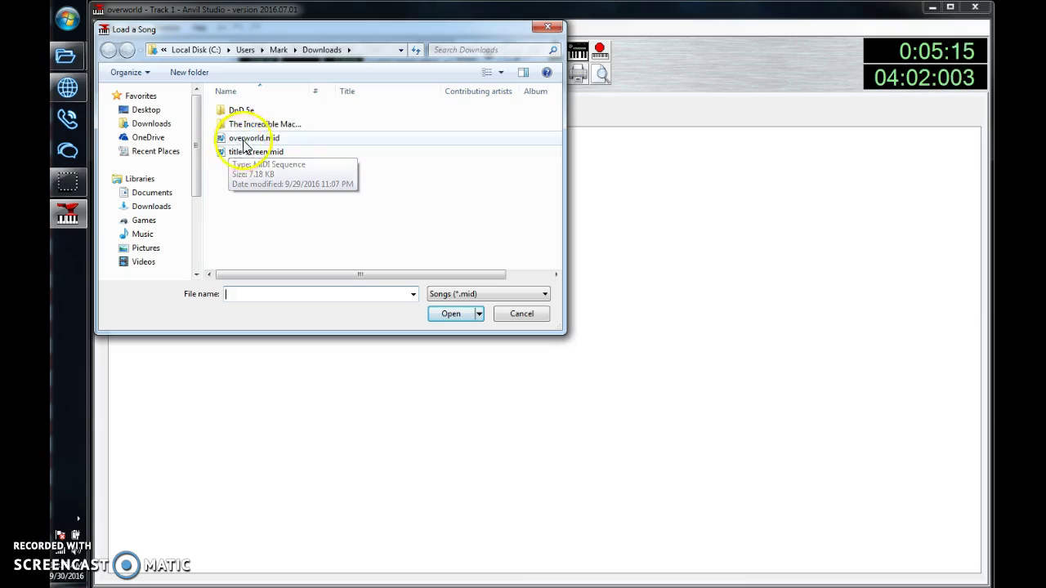
pyautogui.click(252, 136)
pyautogui.doubleClick(251, 136)
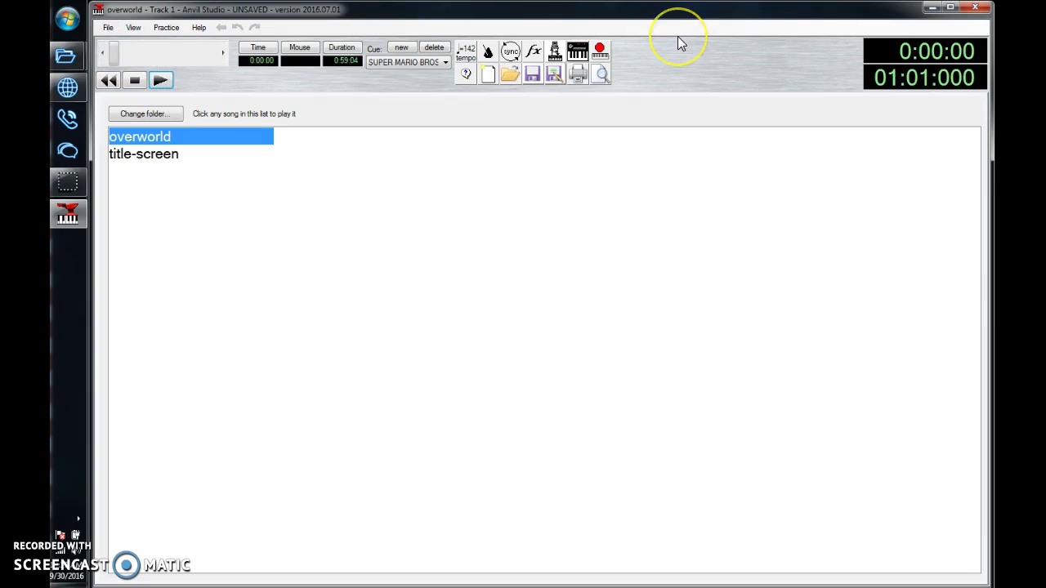
# Step: Close Anvil Studio and start it again by searching for "anvil" on the computer
pyautogui.hotkey('alt', 'F4')
pyautogui.press('super')
pyautogui.write('anvil')
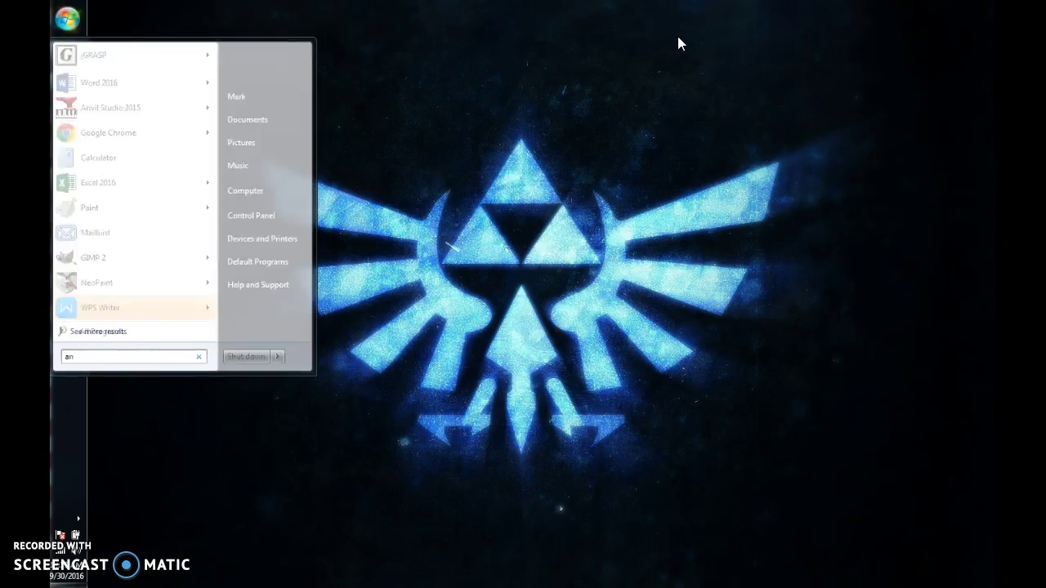
pyautogui.press('Return')
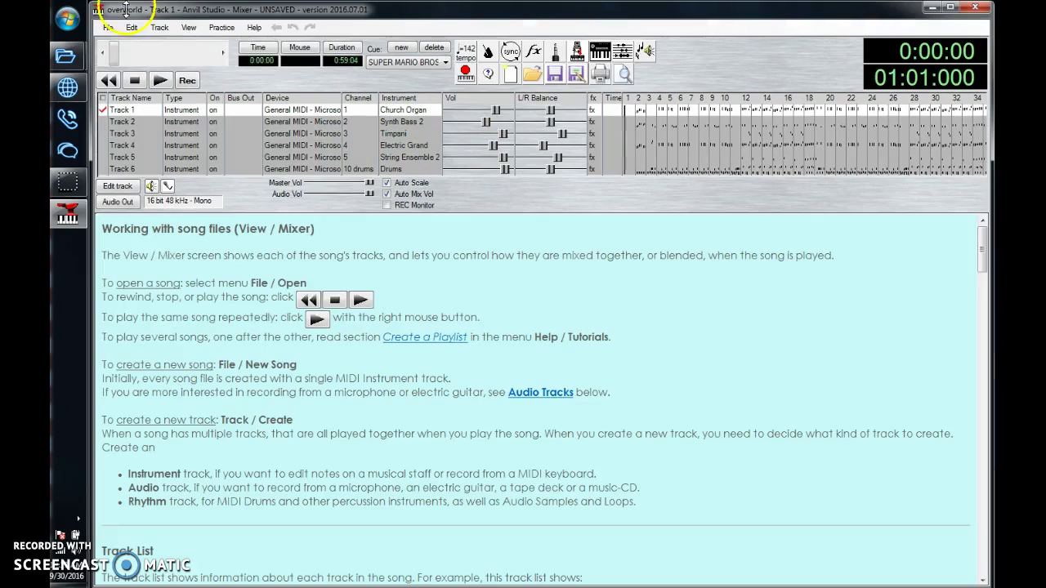
# Step: Reload overworld.mid from the Downloads folder without saving the changes to the current song
pyautogui.click(108, 27)
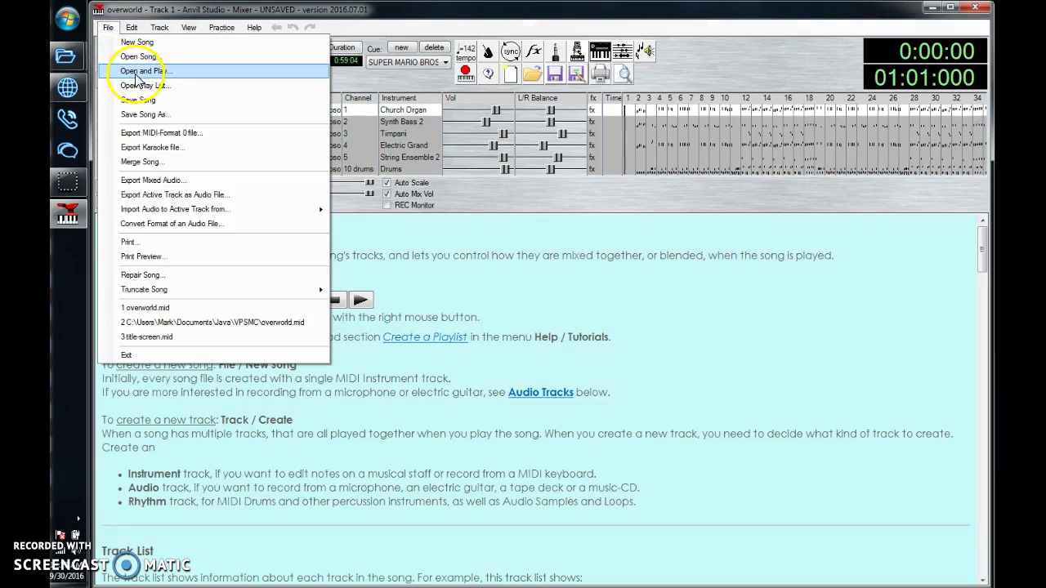
pyautogui.click(157, 57)
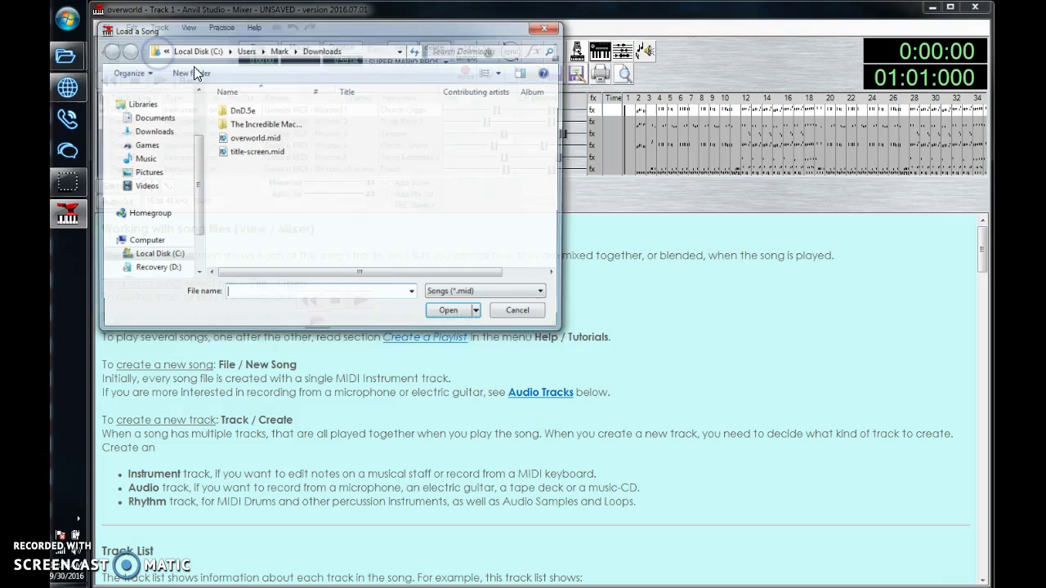
pyautogui.click(237, 139)
pyautogui.doubleClick(237, 140)
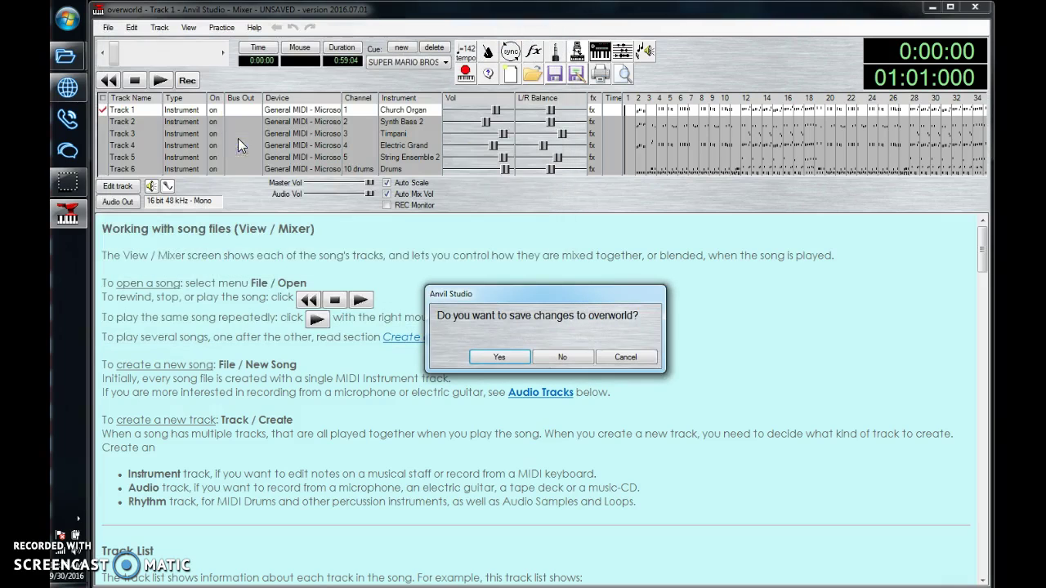
pyautogui.click(565, 364)
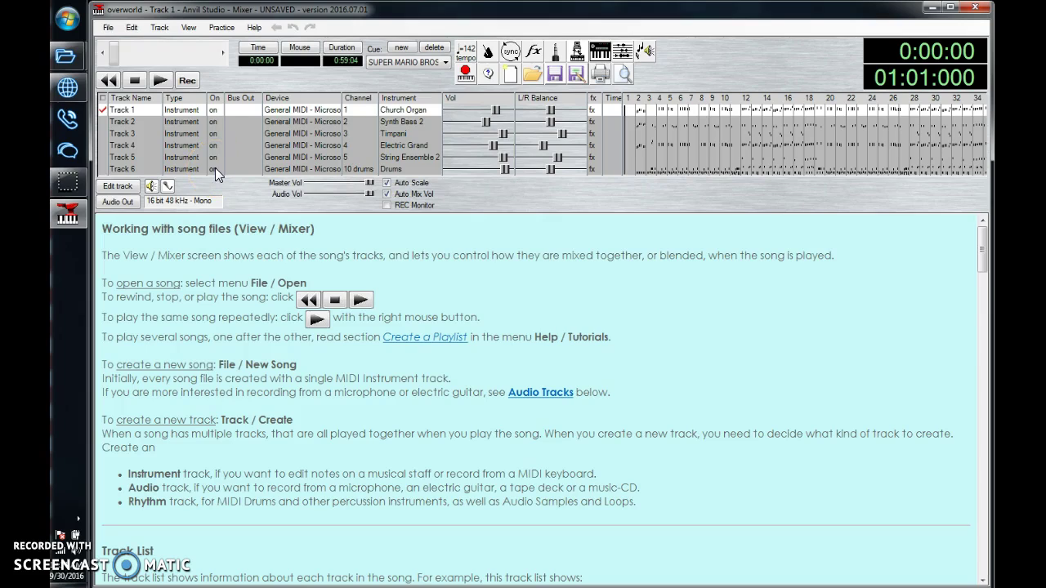
# Step: Delete the drum track, Track 6, from the song
pyautogui.rightClick(127, 176)
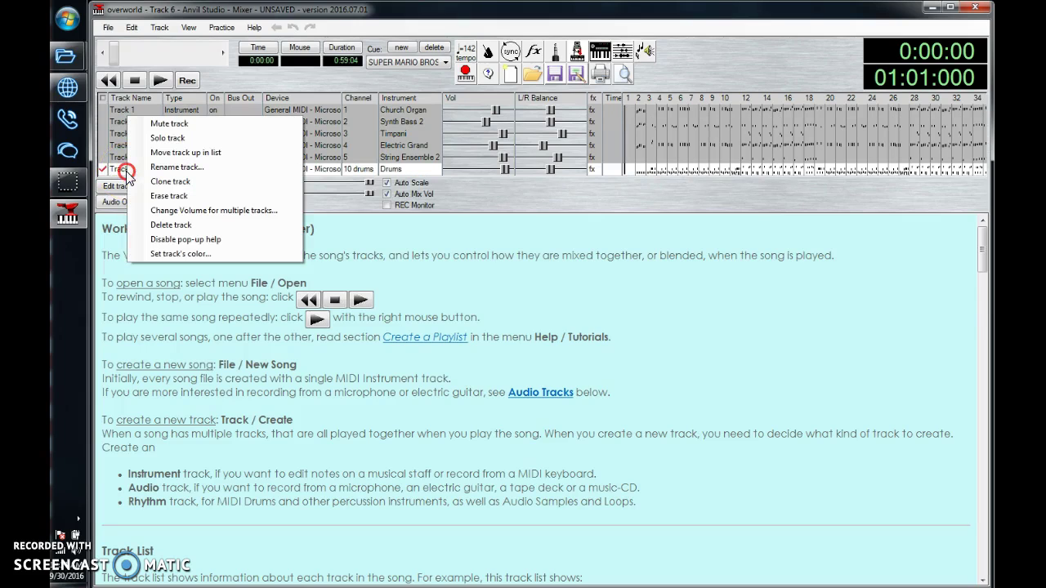
pyautogui.click(171, 225)
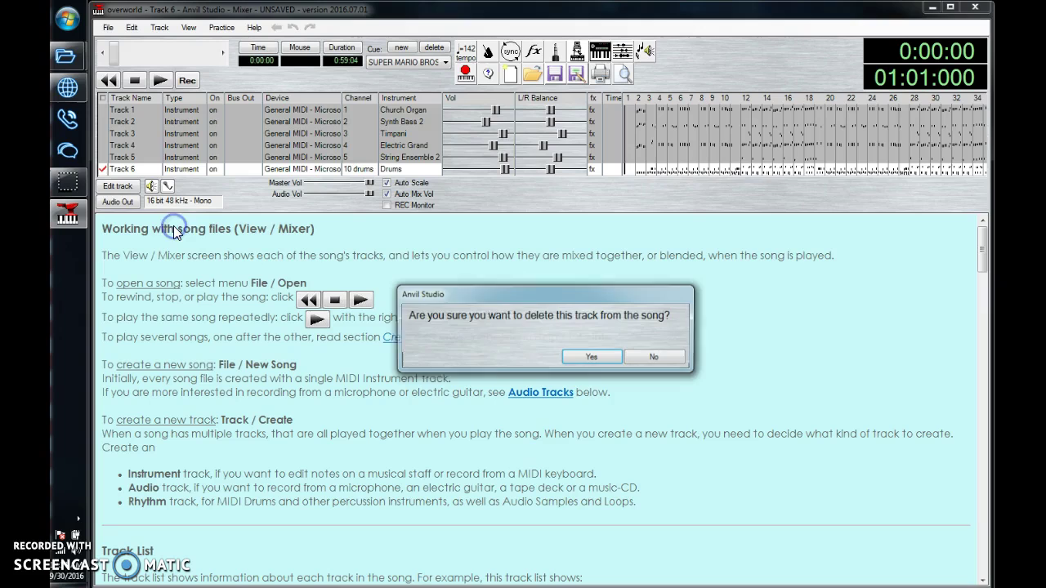
pyautogui.click(594, 357)
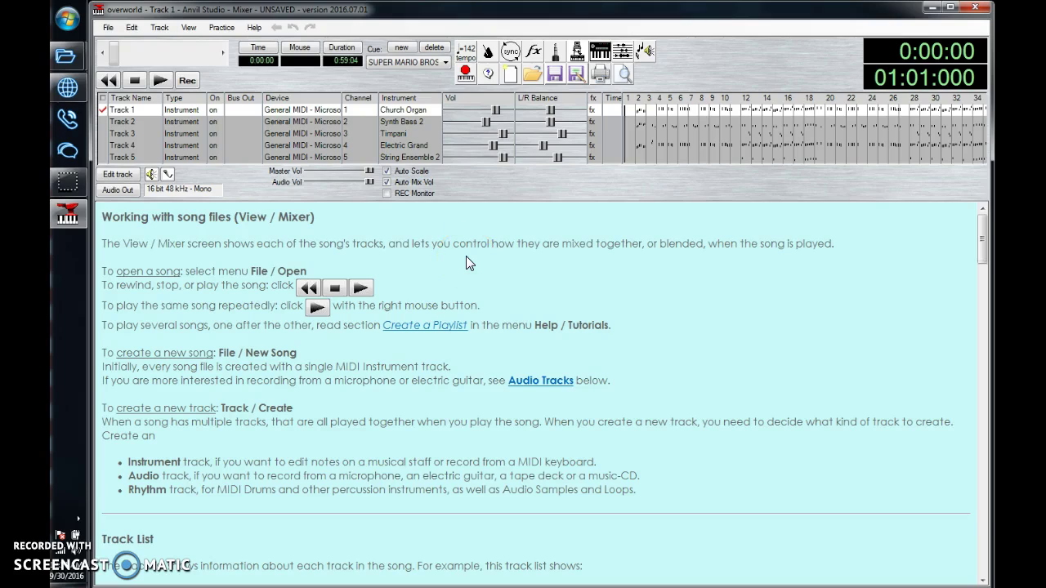
pyautogui.click(353, 274)
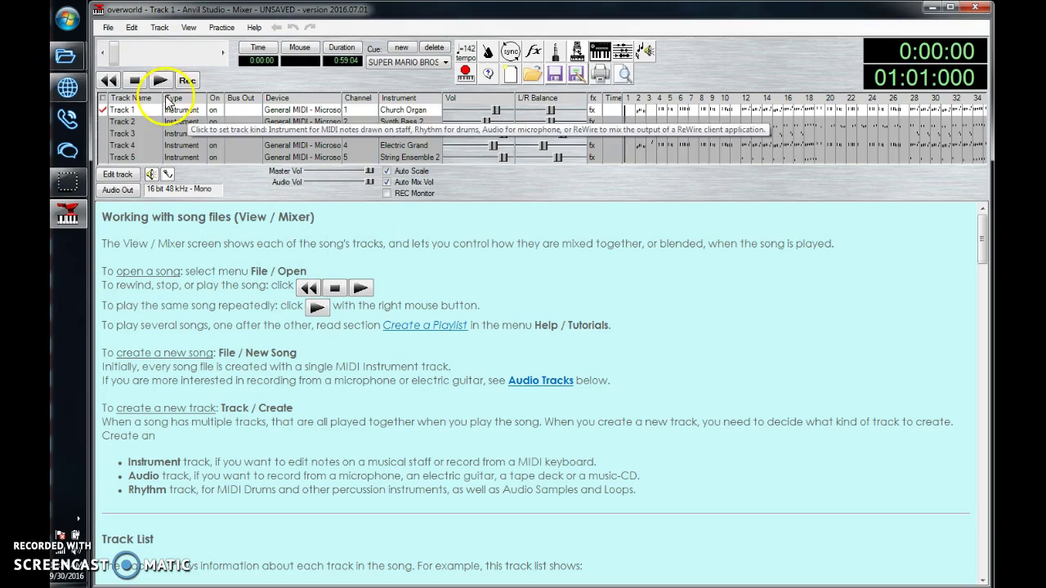
# Step: Solo Track 2 (Synth Bass 2), listen to the playback, and stop it with the track set back to on
pyautogui.click(217, 121)
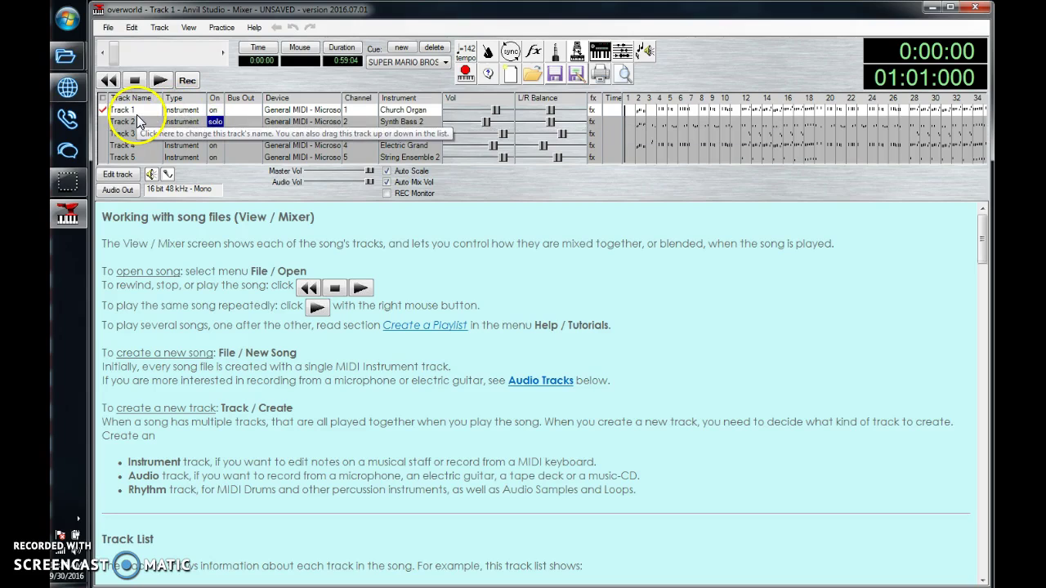
pyautogui.click(159, 80)
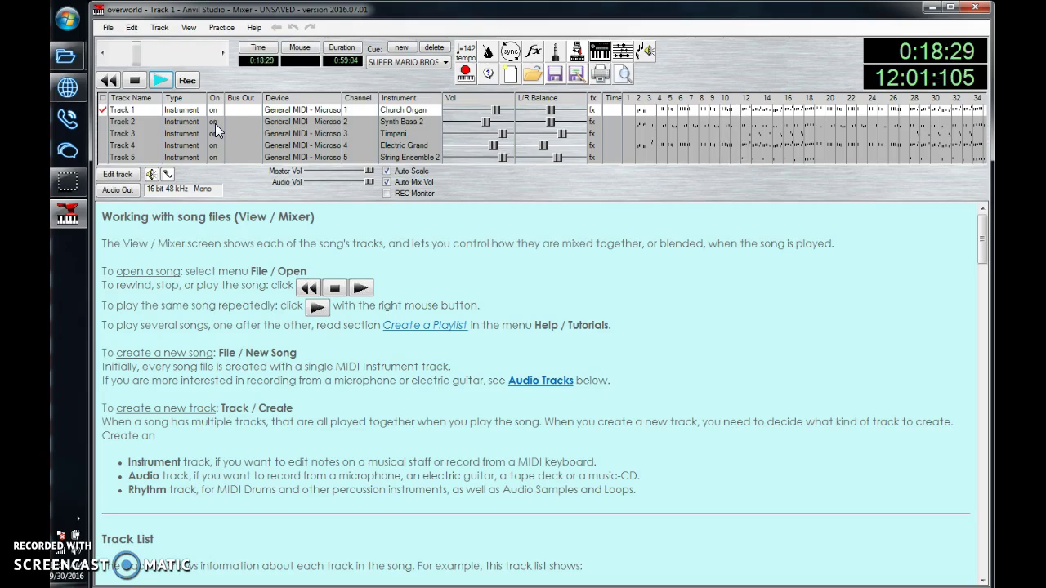
pyautogui.click(169, 85)
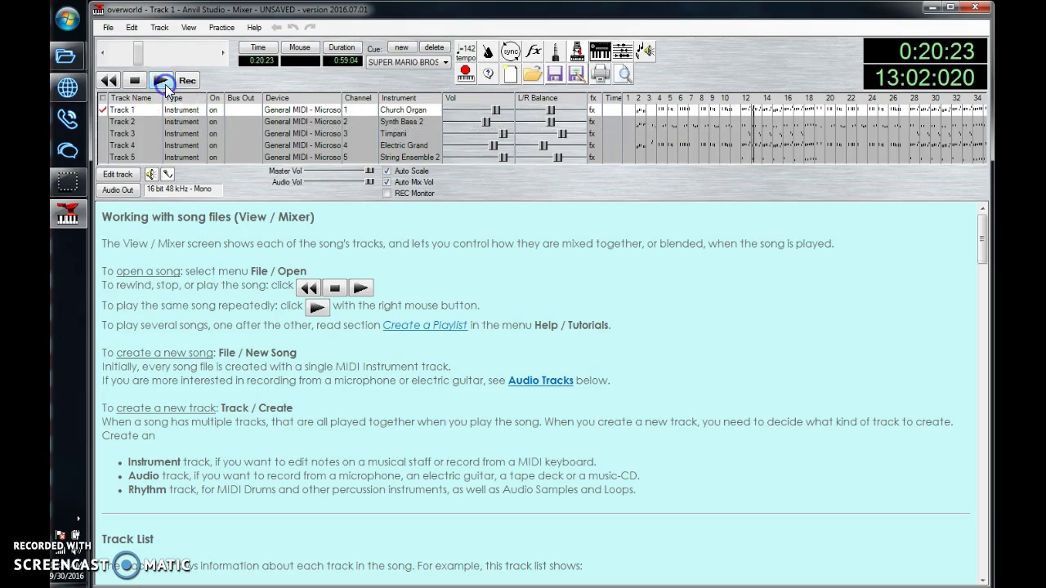
# Step: Delete Track 2 (Synth Bass 2) from the song
pyautogui.rightClick(132, 121)
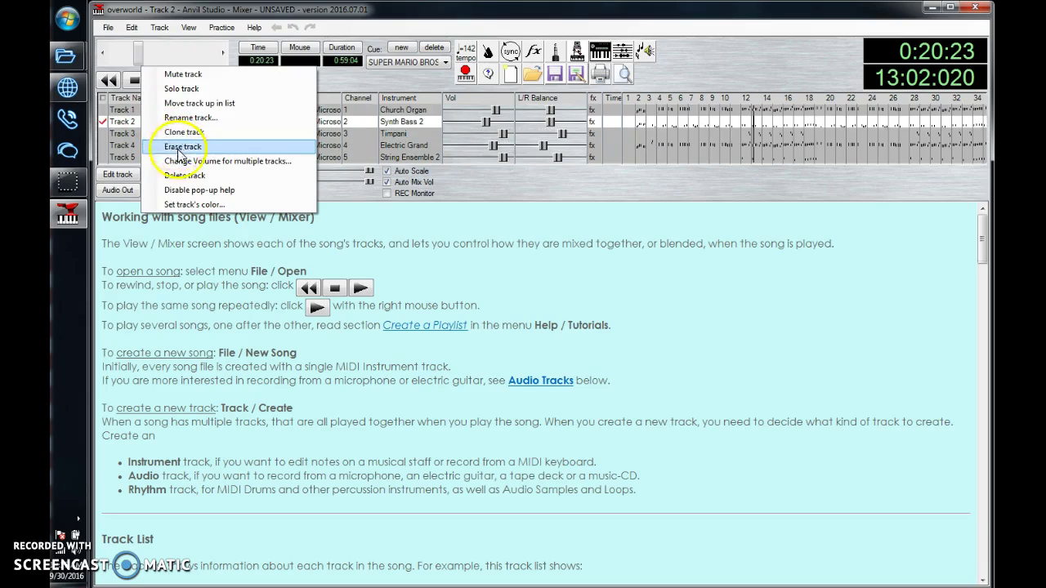
pyautogui.click(178, 174)
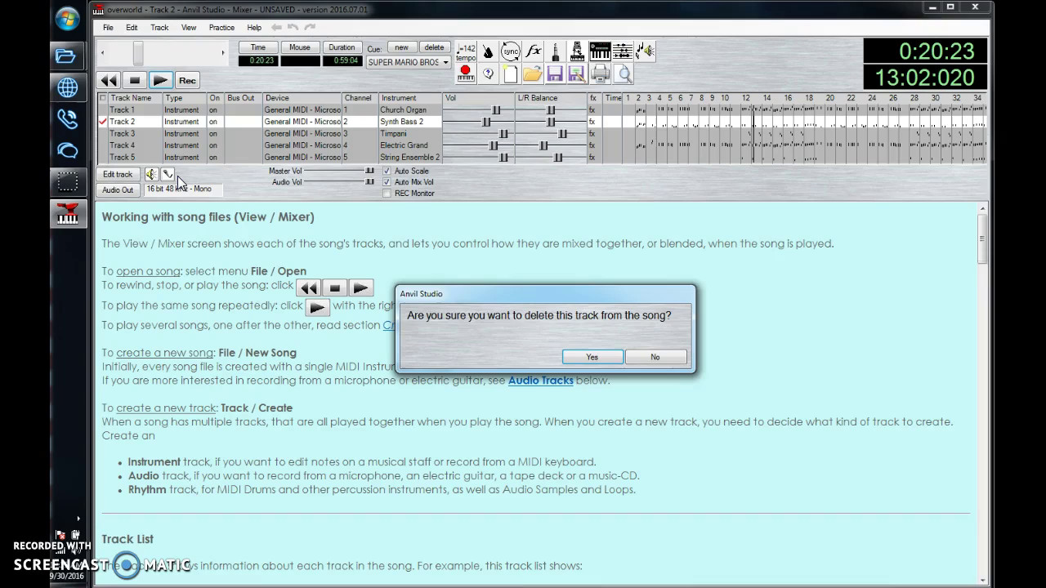
pyautogui.press('Return')
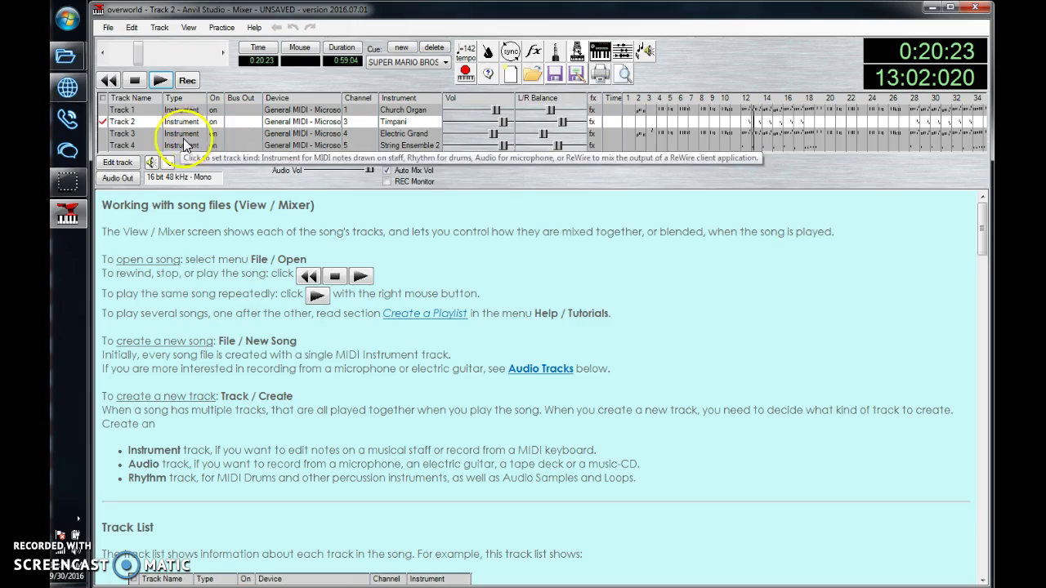
# Step: Solo Track 4 (String Ensemble 2), listen to it play, and stop the playback
pyautogui.click(214, 146)
pyautogui.click(214, 147)
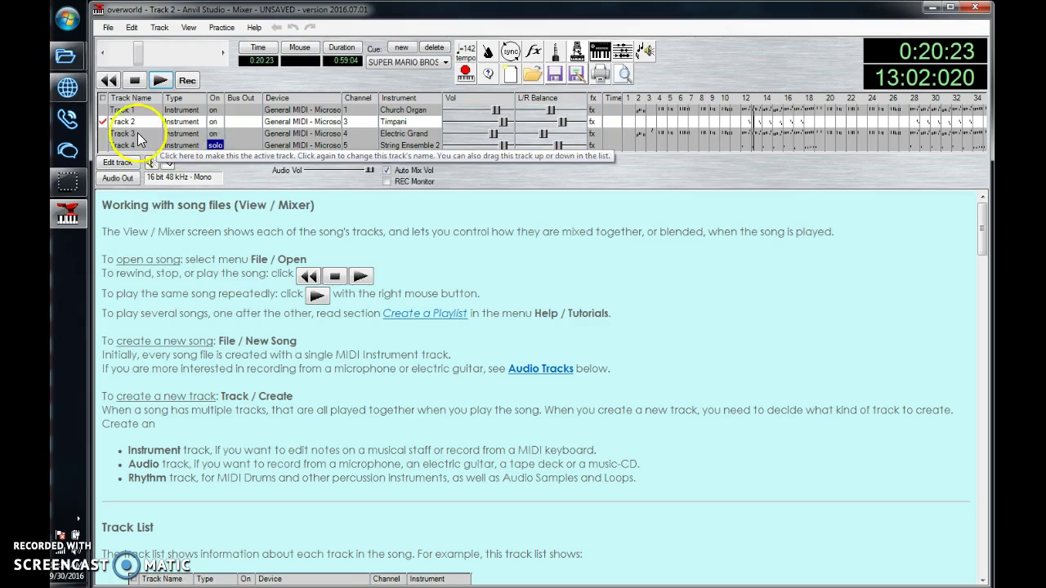
pyautogui.click(162, 77)
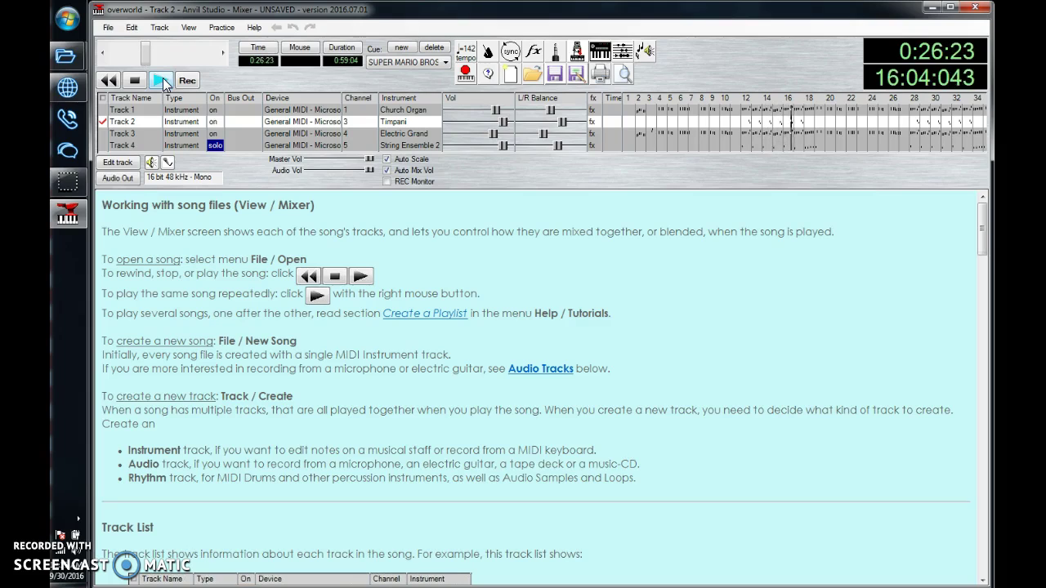
pyautogui.click(162, 77)
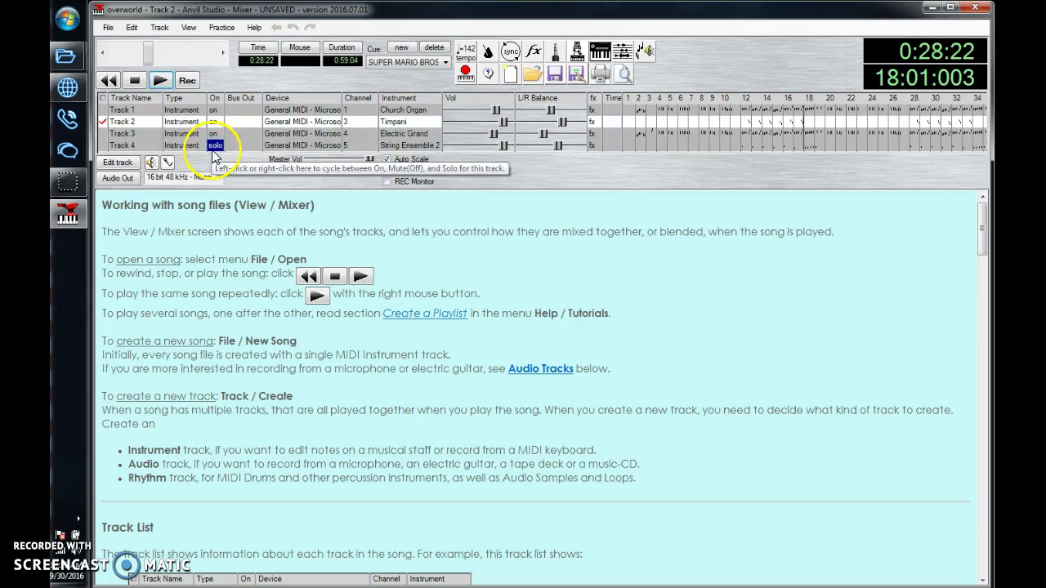
# Step: Delete the soloed String Ensemble 2 track, Track 4, from the song
pyautogui.rightClick(143, 147)
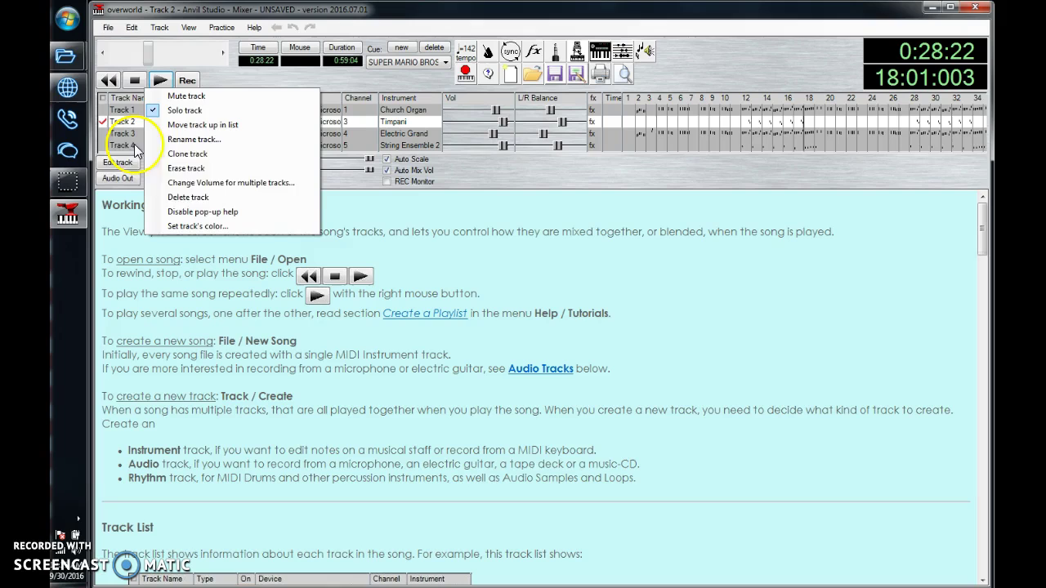
pyautogui.click(194, 200)
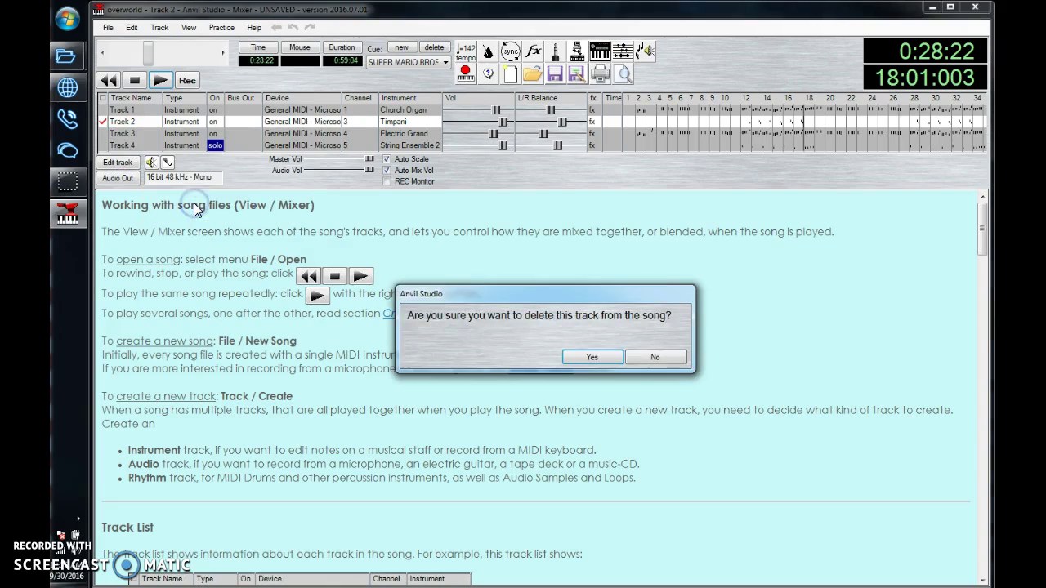
pyautogui.click(592, 357)
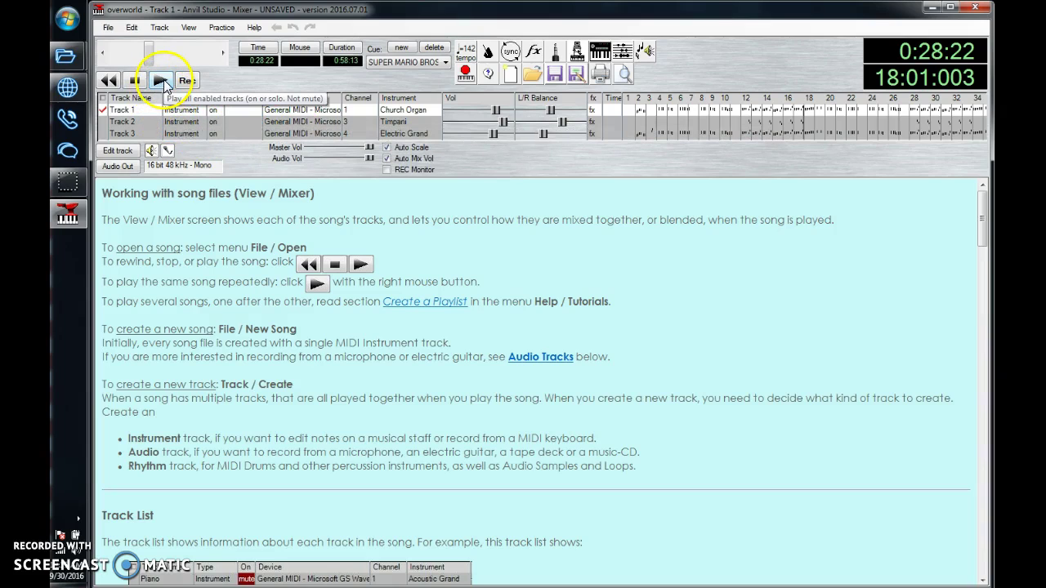
# Step: Rewind the song to the beginning, play the remaining tracks, and stop the playback
pyautogui.click(108, 80)
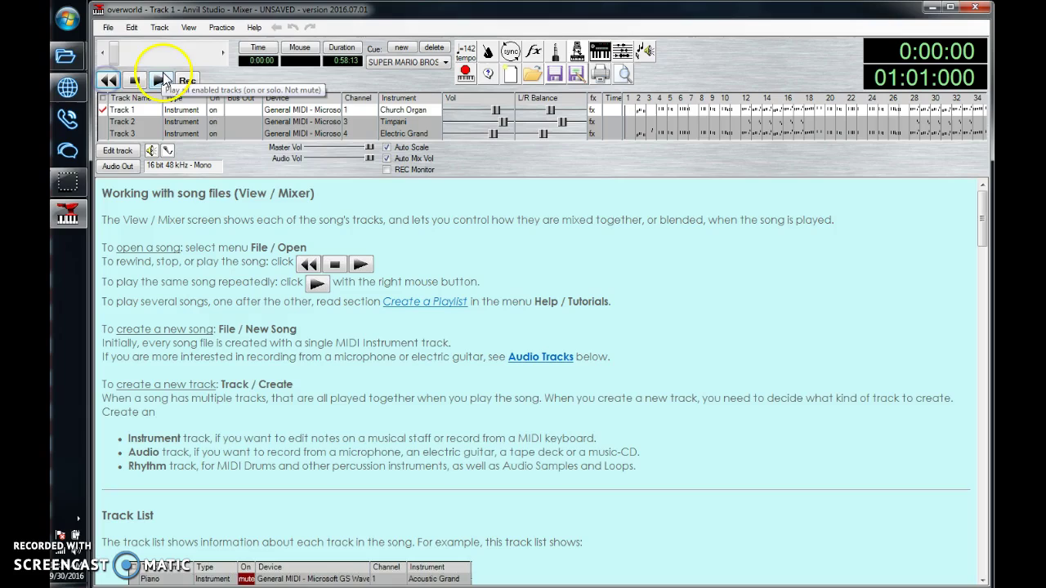
pyautogui.click(168, 81)
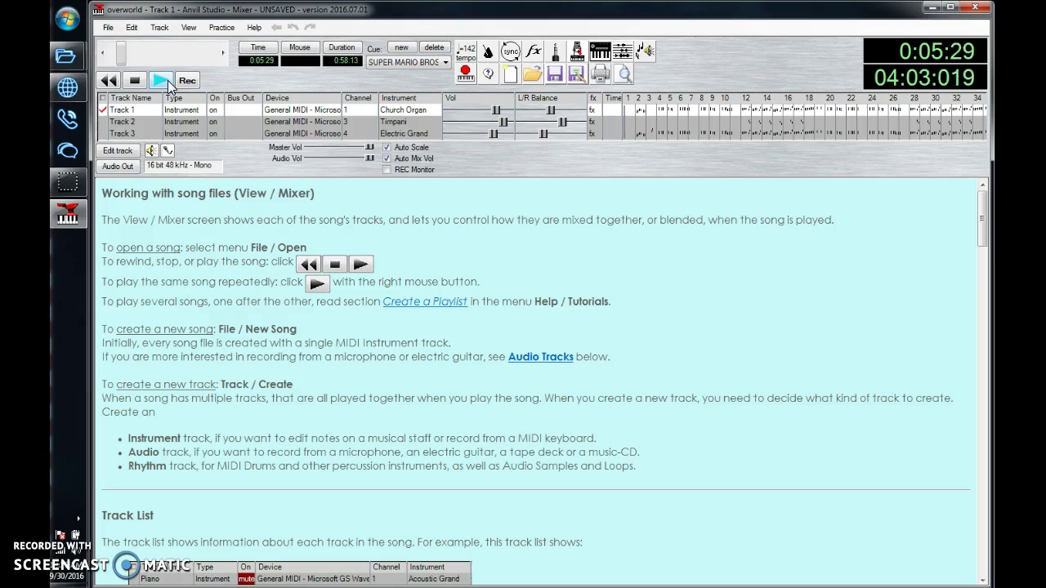
pyautogui.click(163, 81)
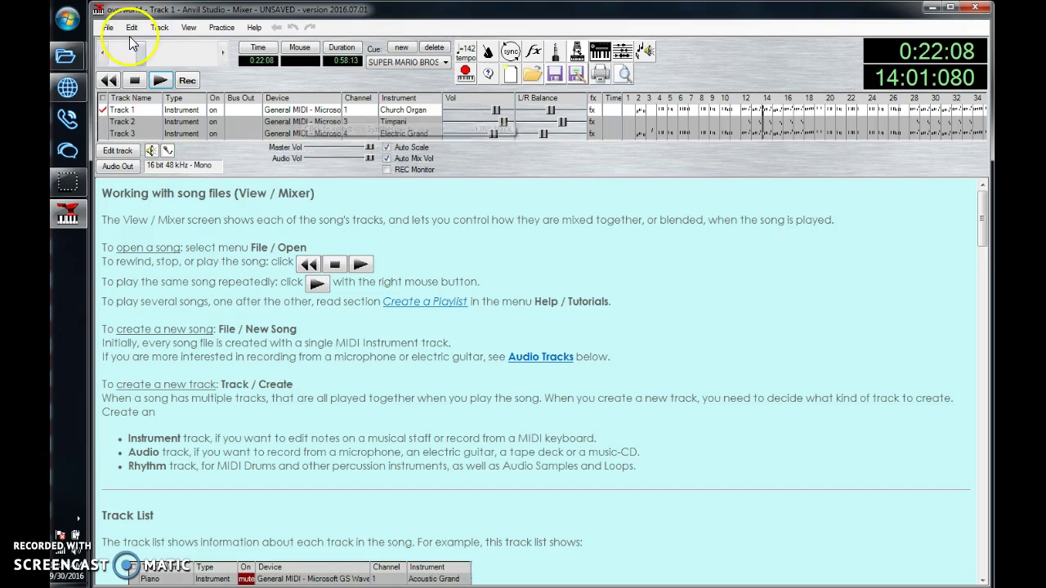
# Step: Load overworld.mid from the Downloads folder again, discarding the track deletions
pyautogui.click(107, 26)
pyautogui.click(150, 57)
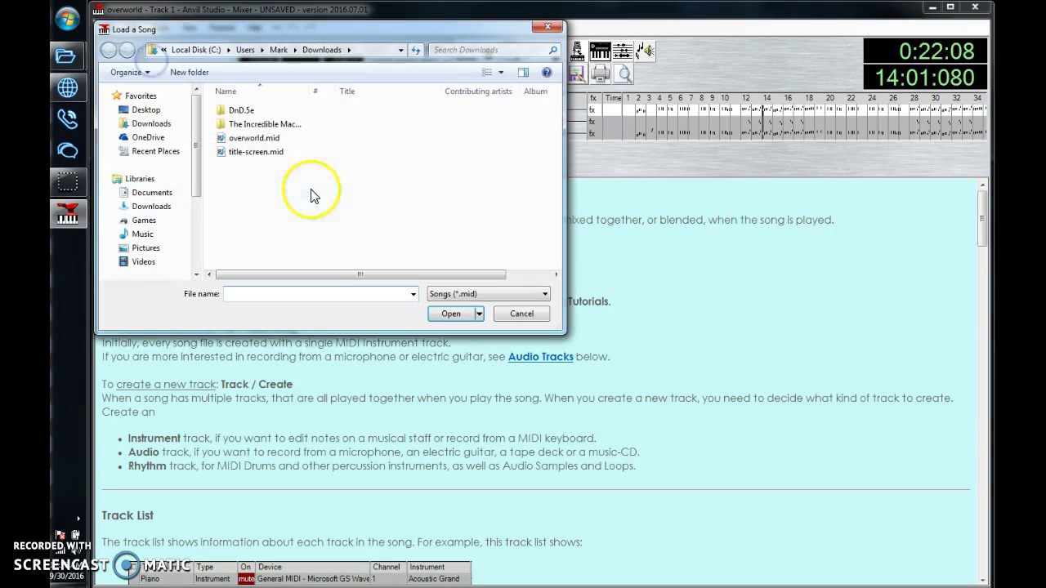
pyautogui.doubleClick(237, 137)
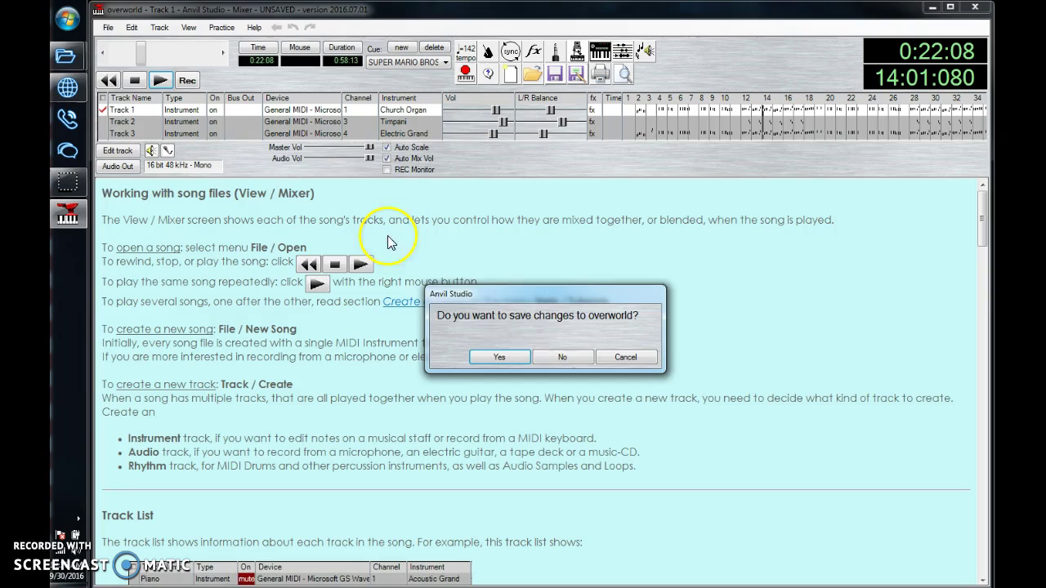
pyautogui.click(544, 357)
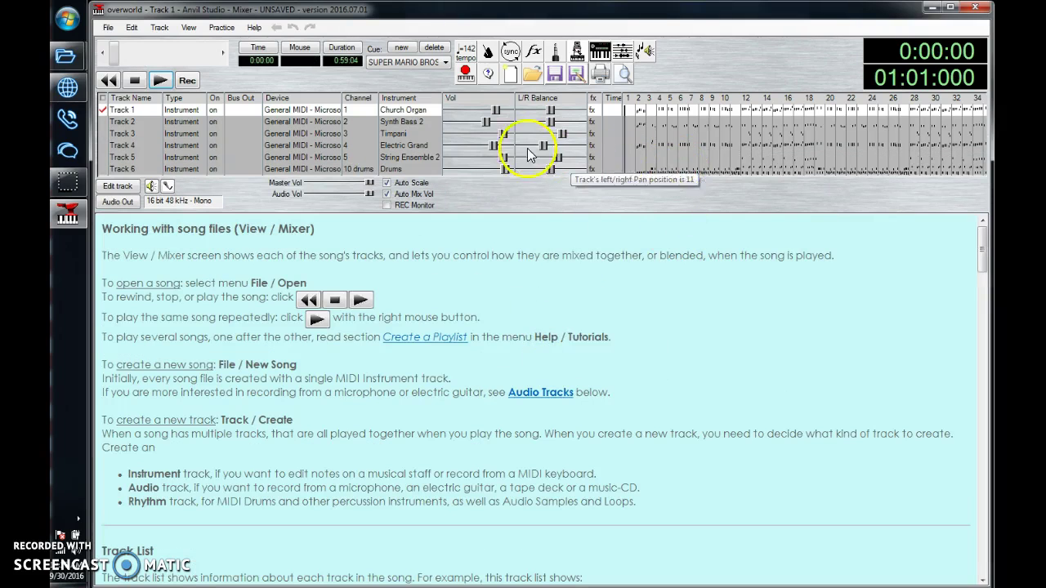
# Step: Delete Track 6 (Drums) and Track 5 (String Ensemble 2) from the song
pyautogui.rightClick(146, 157)
pyautogui.click(203, 219)
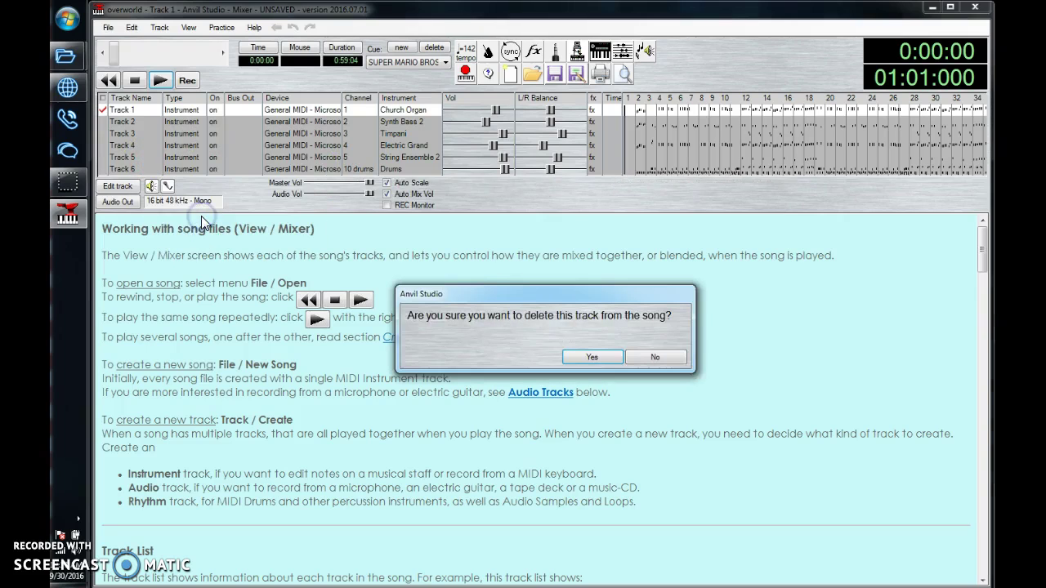
pyautogui.press('Return')
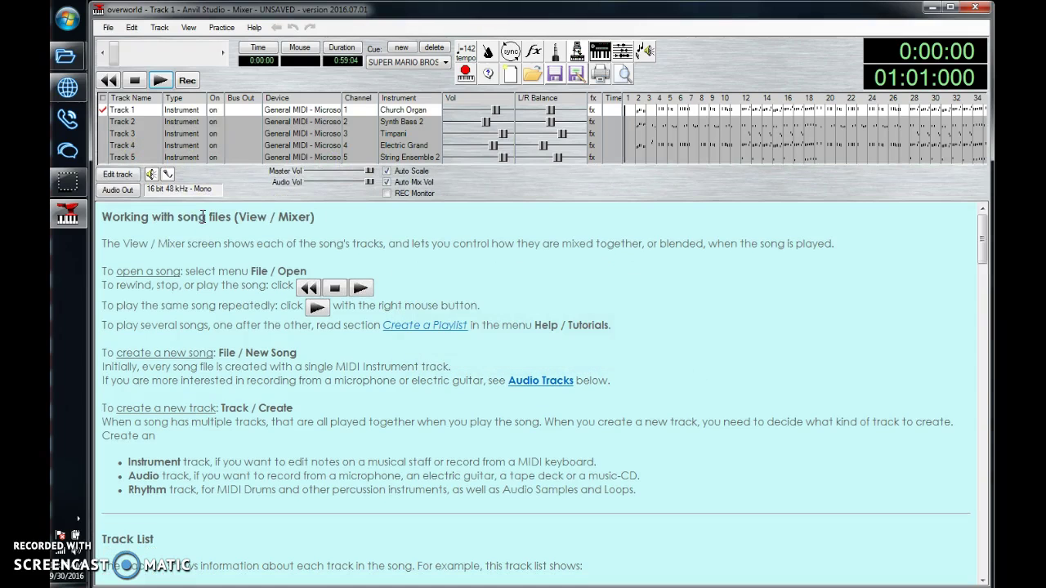
pyautogui.rightClick(126, 155)
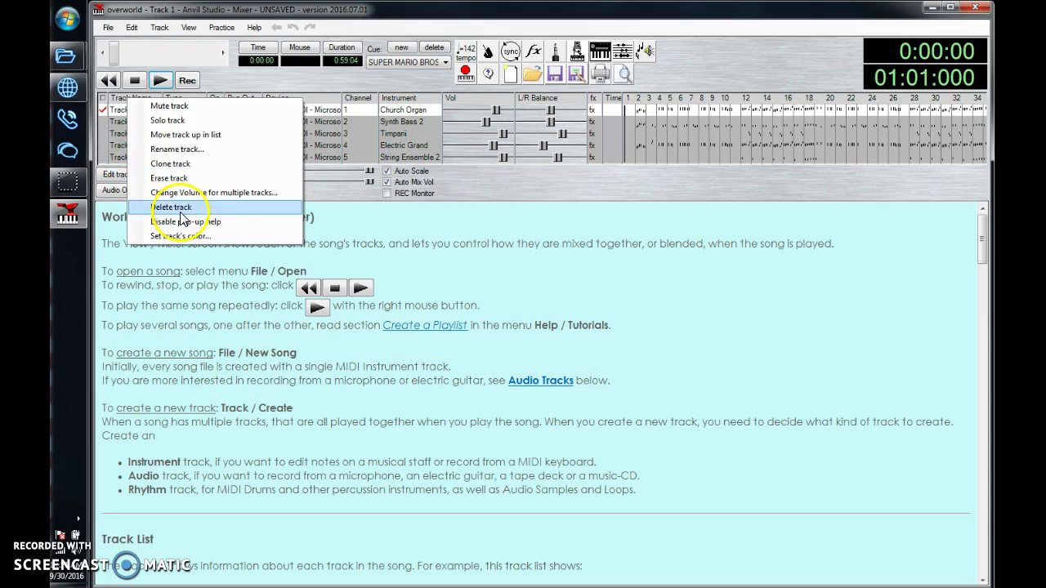
pyautogui.click(178, 207)
pyautogui.press('Return')
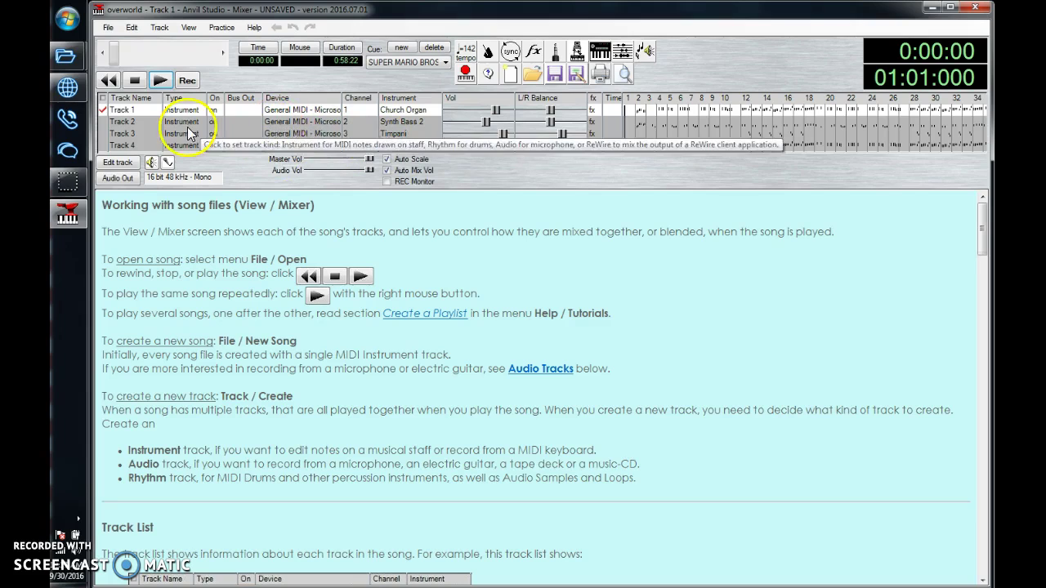
# Step: Select Track 2 (Synth Bass 2), play the song with the remaining tracks, and stop the playback
pyautogui.click(131, 121)
pyautogui.click(162, 81)
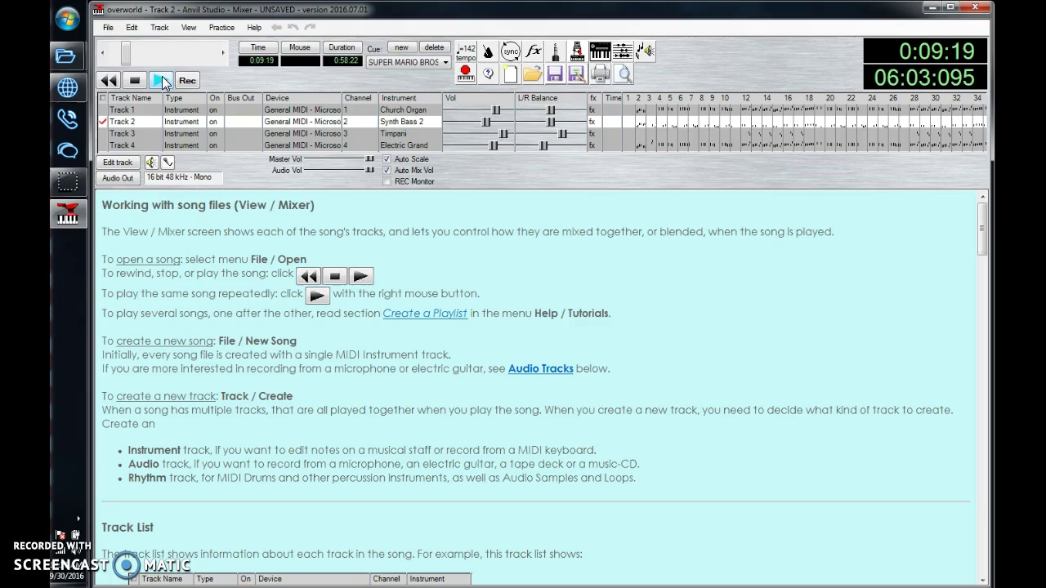
pyautogui.click(161, 76)
pyautogui.rightClick(147, 121)
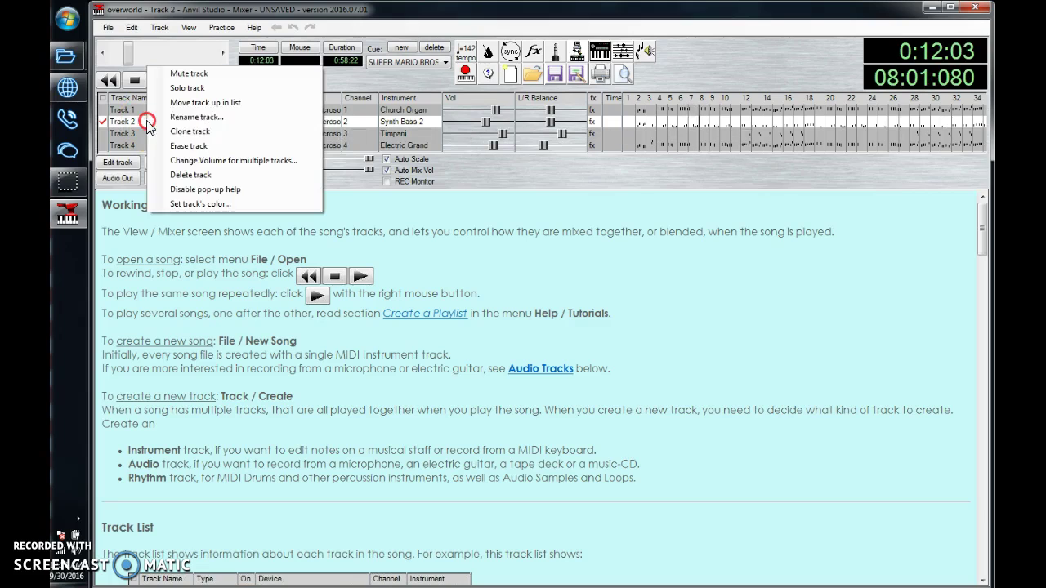
pyautogui.click(118, 121)
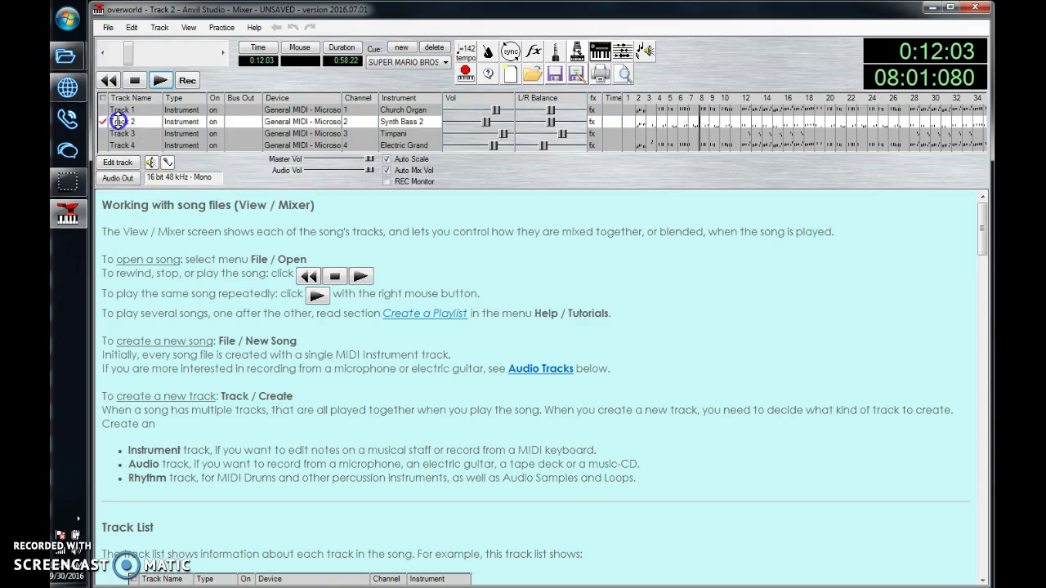
pyautogui.click(118, 121)
pyautogui.click(242, 188)
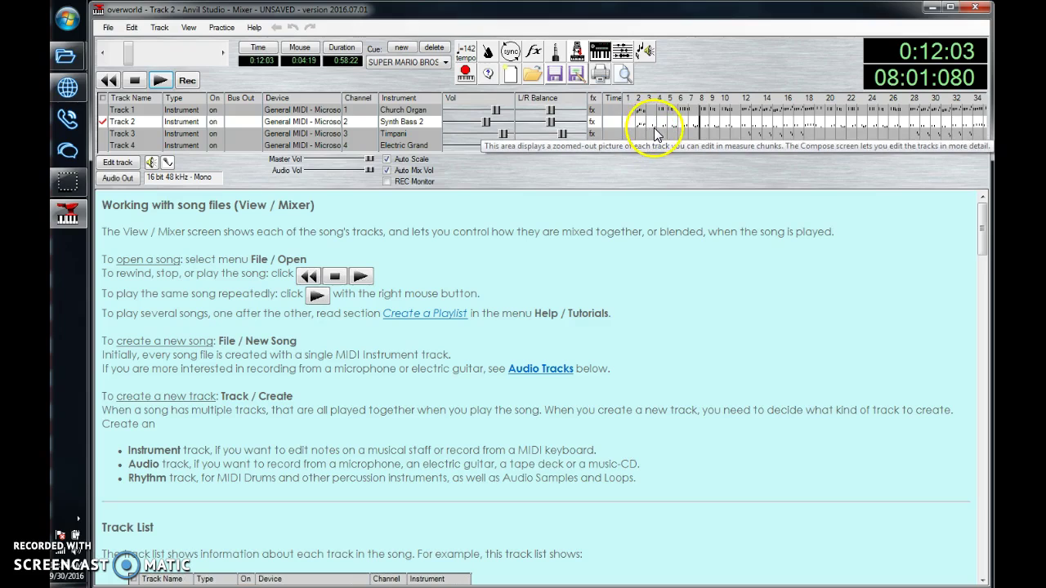
pyautogui.moveTo(712, 128); pyautogui.dragTo(695, 113)
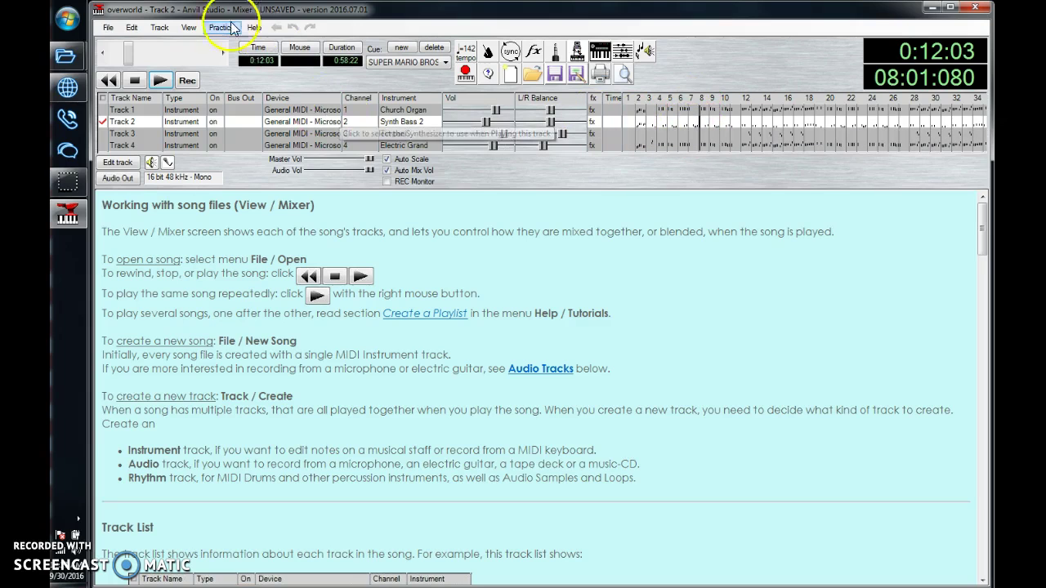
# Step: Open Track 2 (Synth Bass 2) in the Composer's piano roll and move the song position to measure 3
pyautogui.click(189, 27)
pyautogui.click(214, 63)
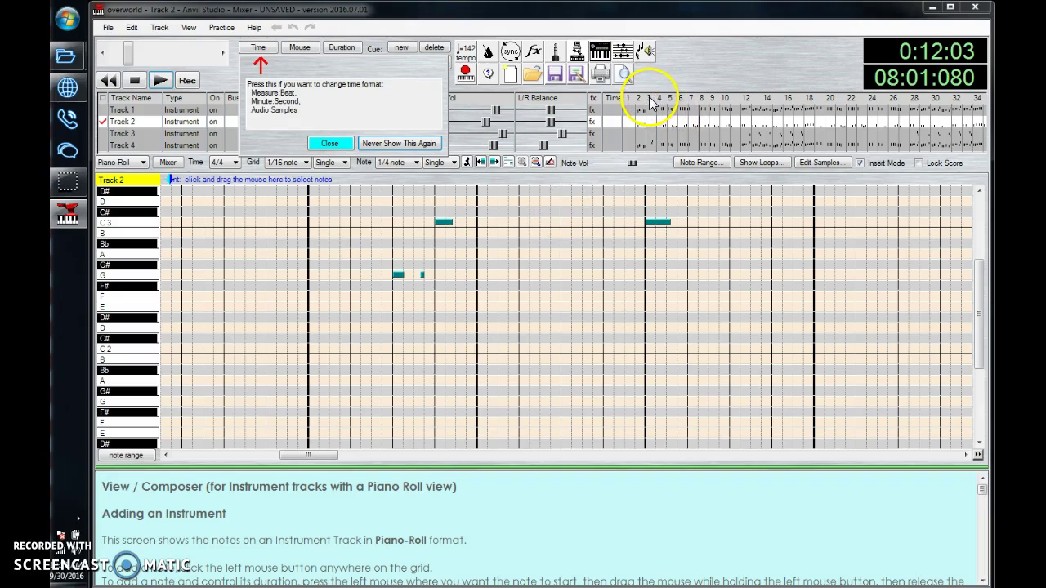
pyautogui.click(337, 144)
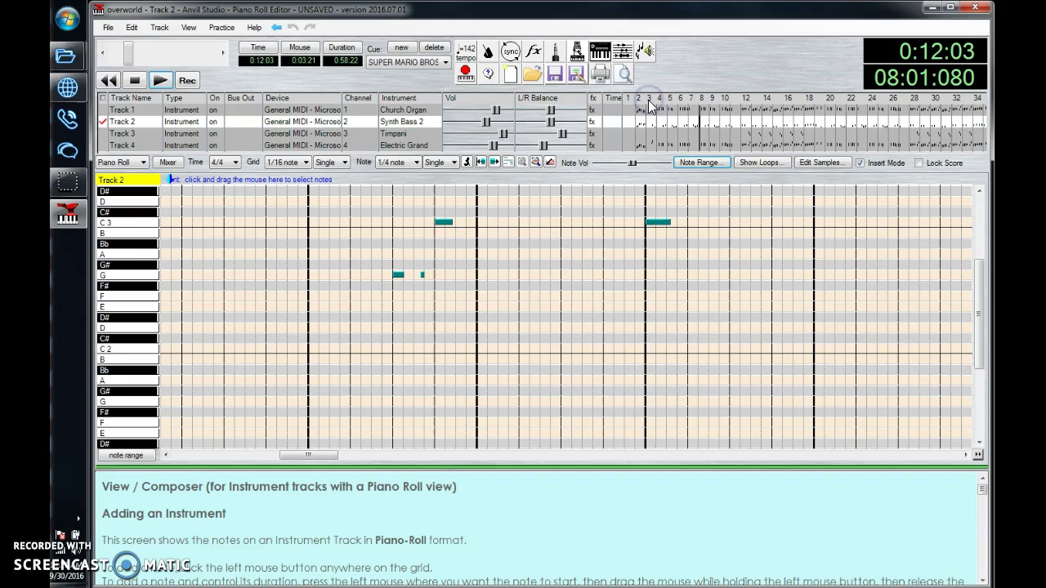
pyautogui.click(648, 107)
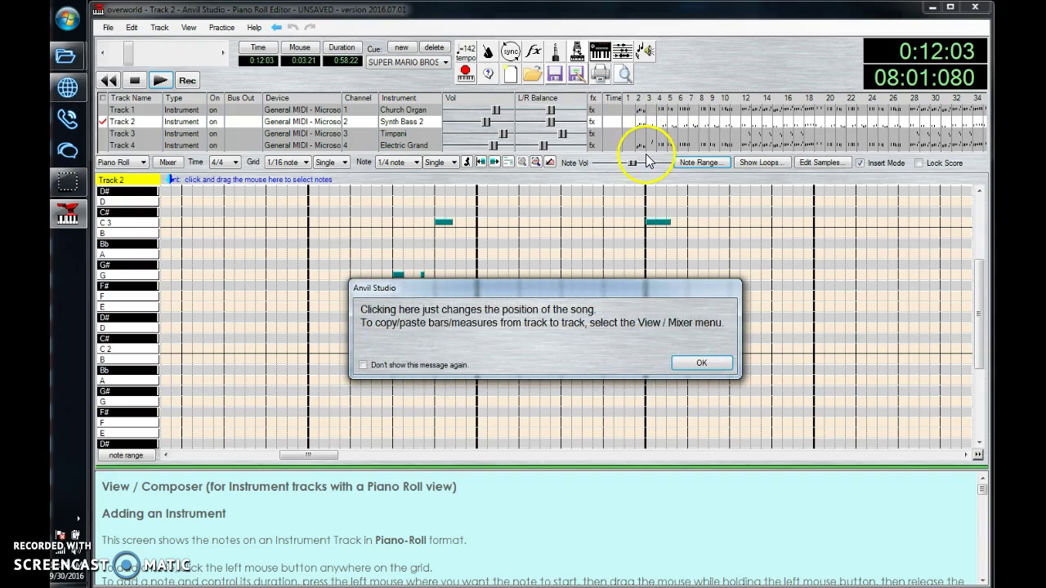
pyautogui.click(700, 365)
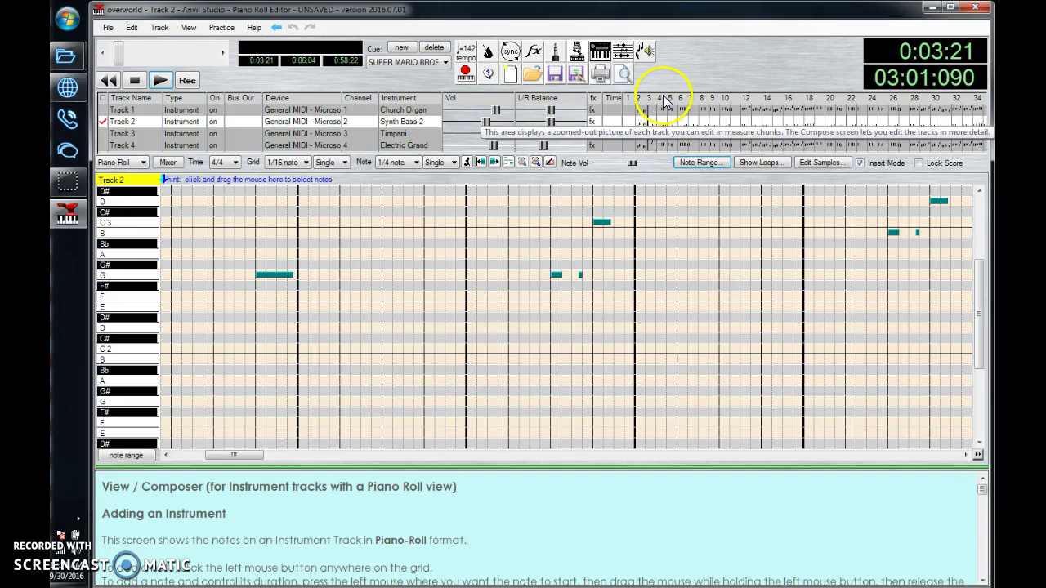
# Step: Select Track 2 from the song's start to 0:03:11 and silence that selection without deleting its time
pyautogui.moveTo(253, 457); pyautogui.dragTo(238, 461)
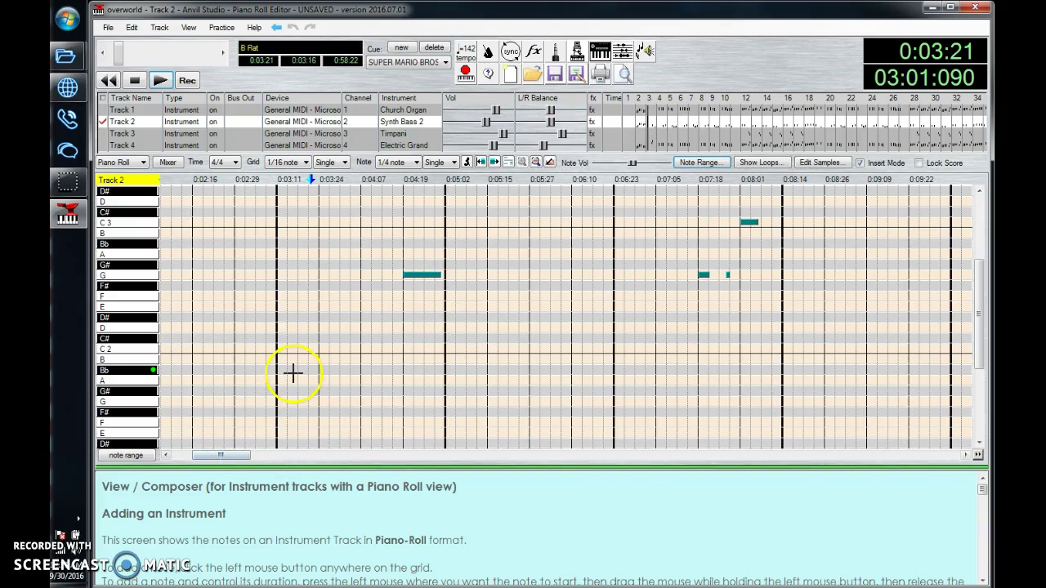
pyautogui.click(272, 181)
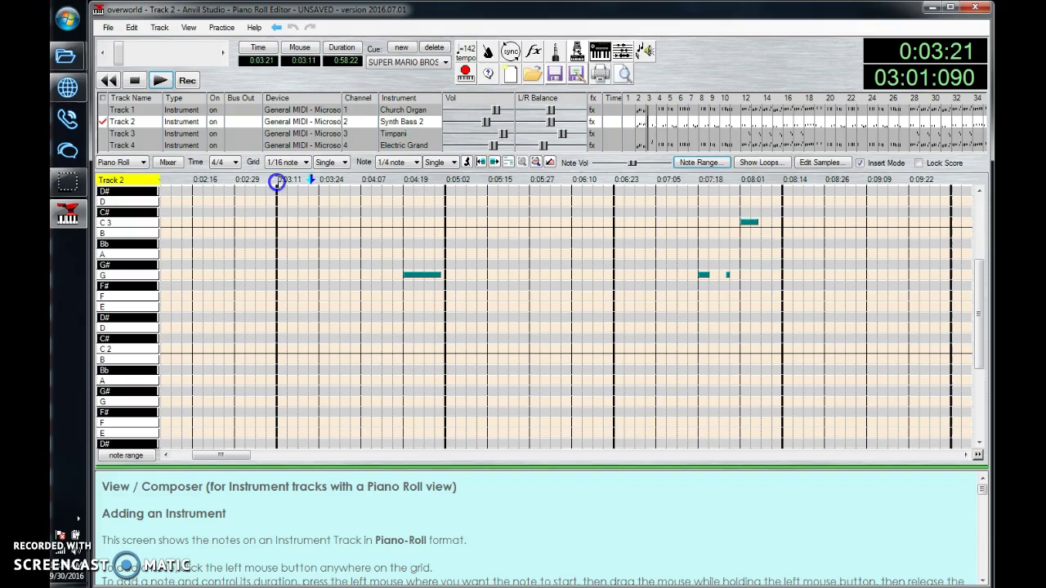
pyautogui.click(284, 171)
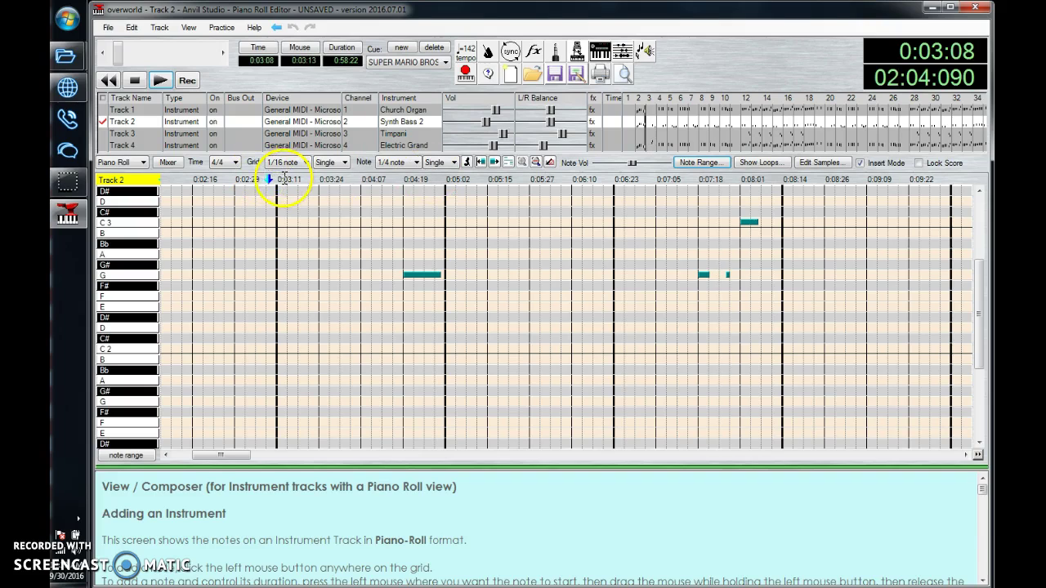
pyautogui.click(282, 181)
pyautogui.moveTo(272, 179); pyautogui.dragTo(141, 202)
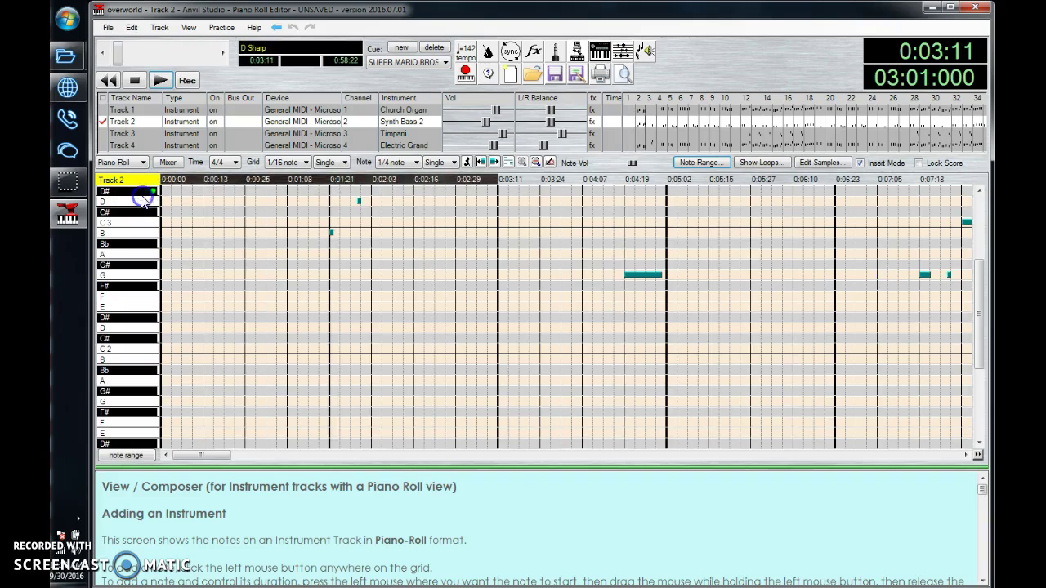
pyautogui.click(160, 27)
pyautogui.moveTo(131, 31)
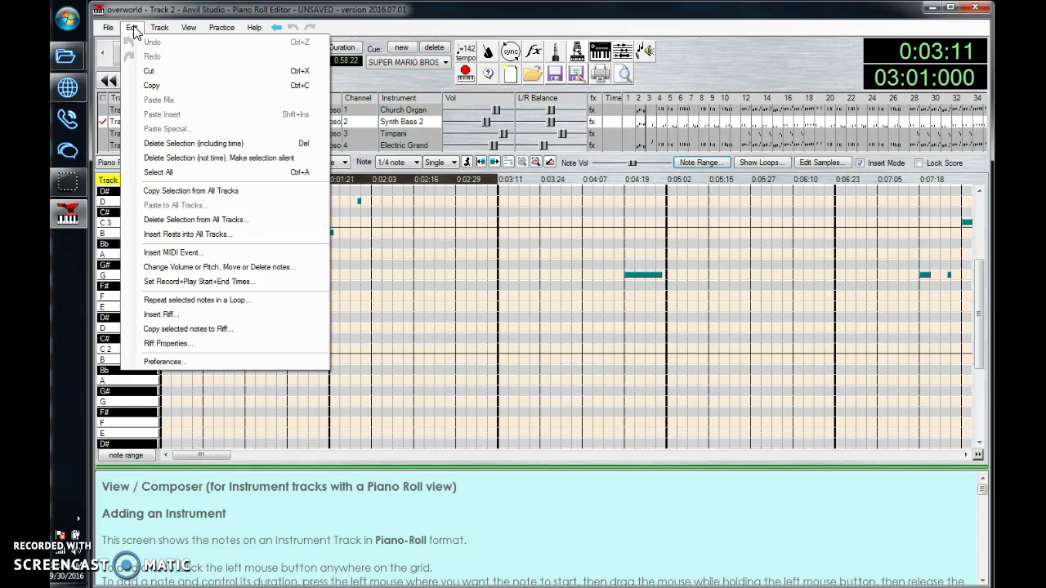
pyautogui.click(215, 162)
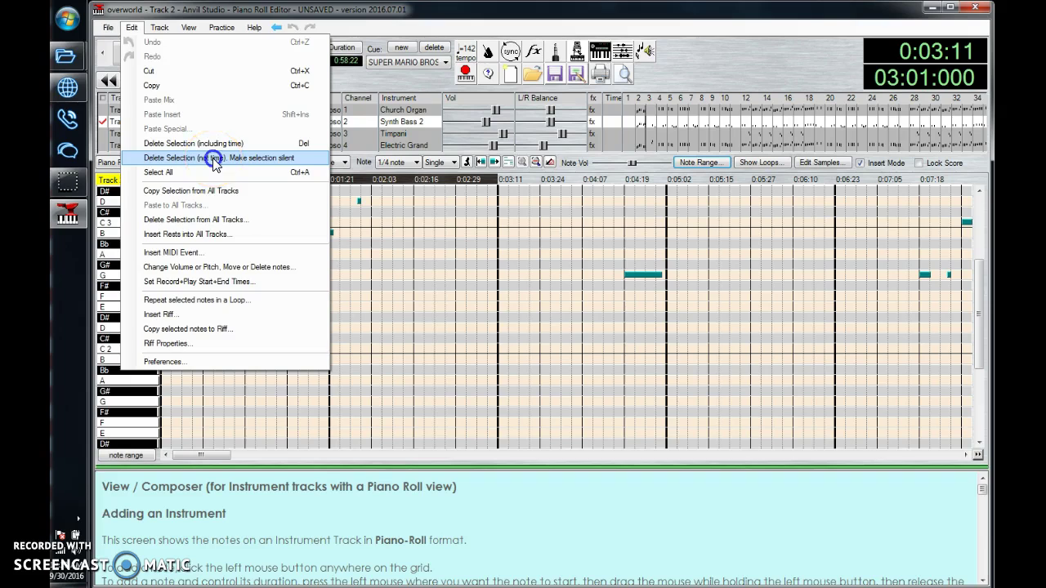
pyautogui.click(214, 162)
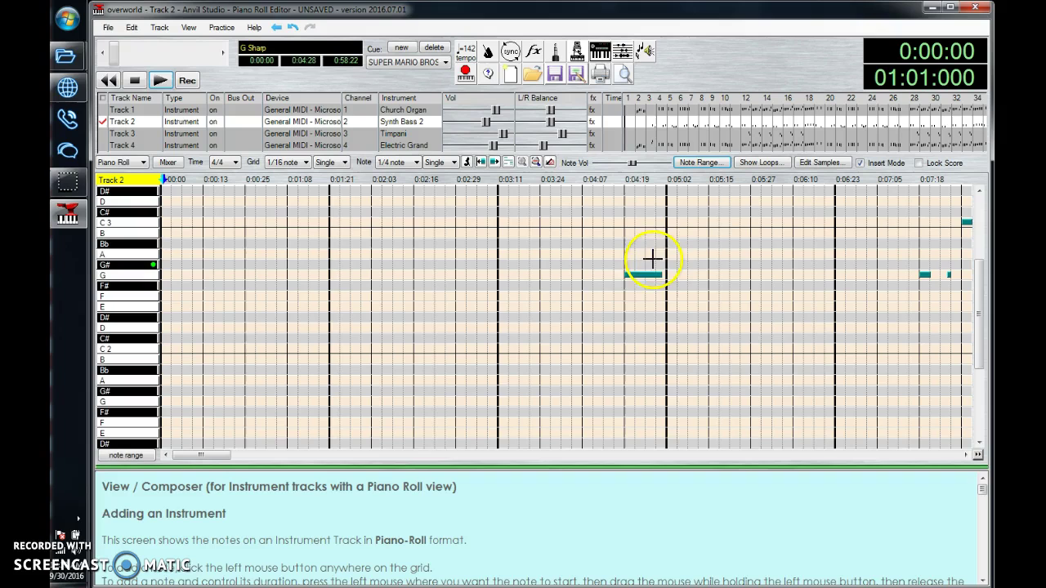
# Step: Select Track 2 from about 0:05:05 to past 0:13:16 and silence those notes without deleting the time
pyautogui.moveTo(986, 288); pyautogui.dragTo(970, 253)
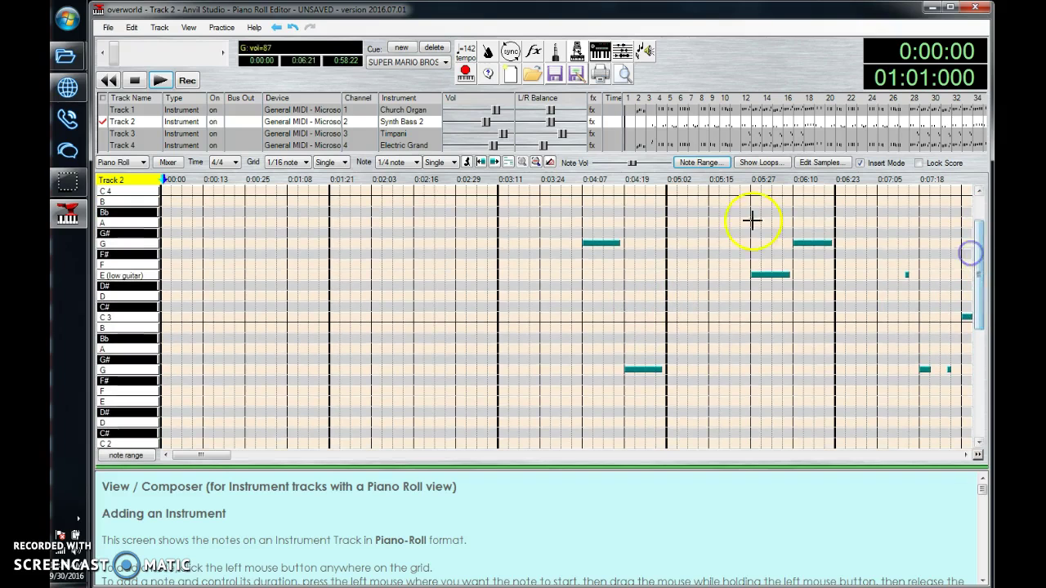
pyautogui.click(668, 181)
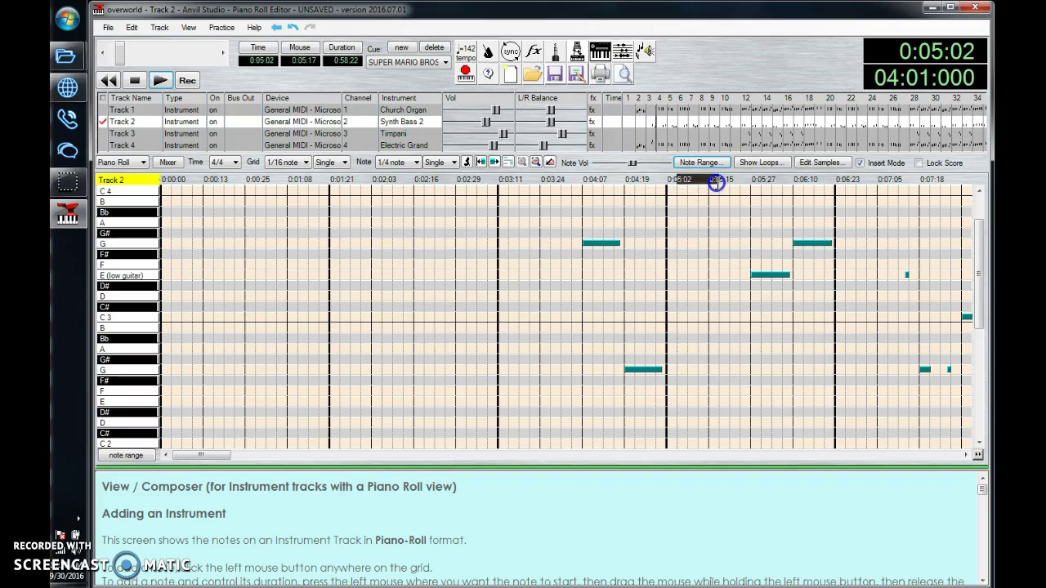
pyautogui.moveTo(716, 185); pyautogui.dragTo(807, 187)
pyautogui.moveTo(933, 218); pyautogui.dragTo(980, 180)
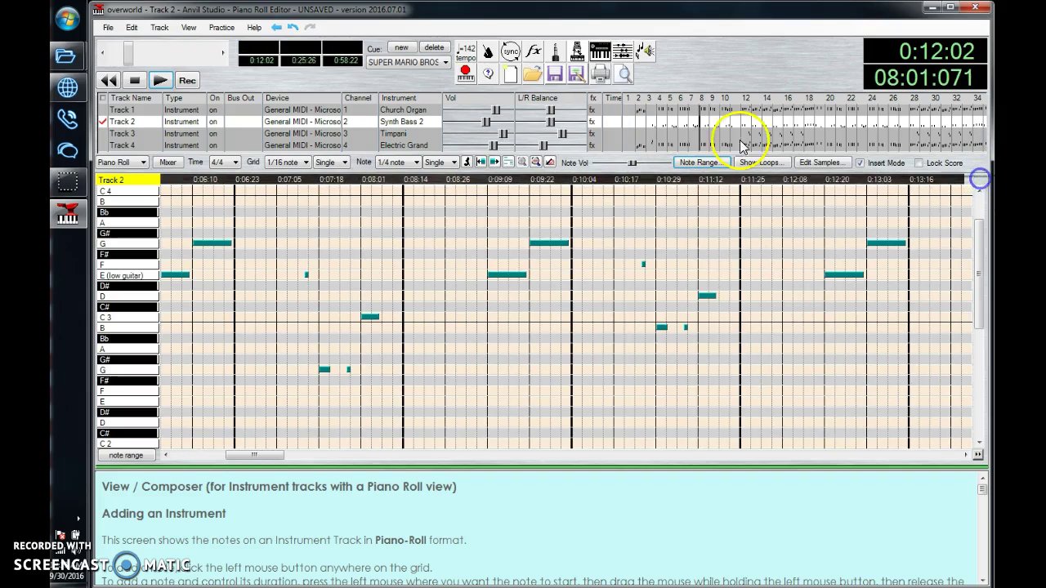
pyautogui.click(132, 26)
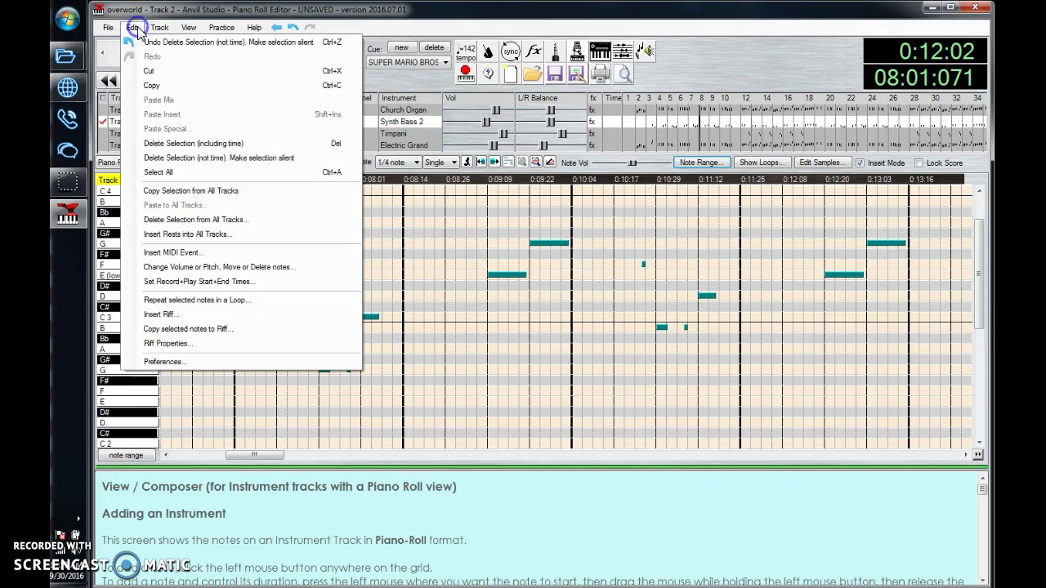
pyautogui.click(200, 157)
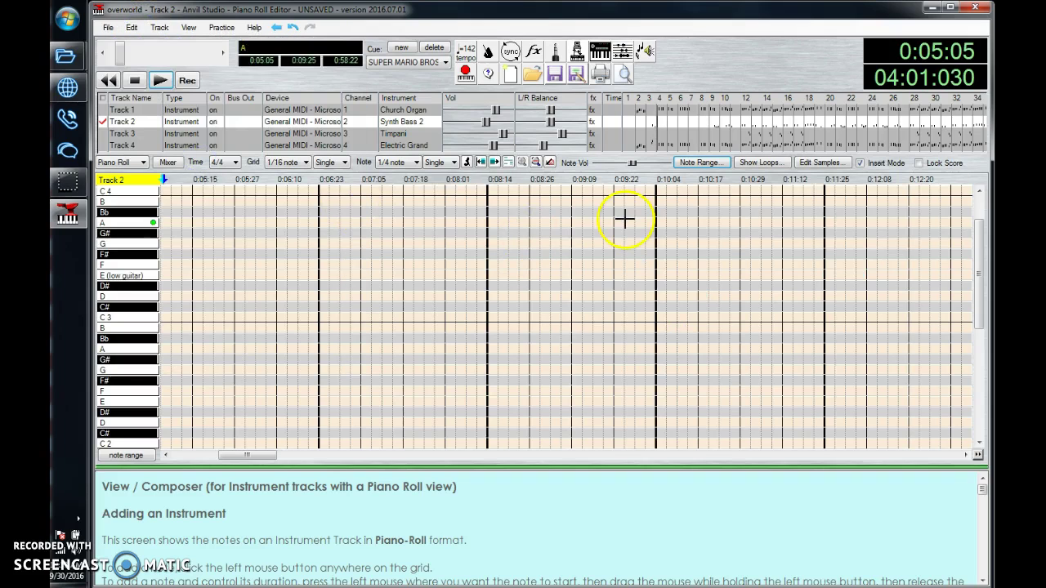
# Step: Delete Track 2 (Synth Bass 2) from the song
pyautogui.rightClick(180, 125)
pyautogui.click(216, 173)
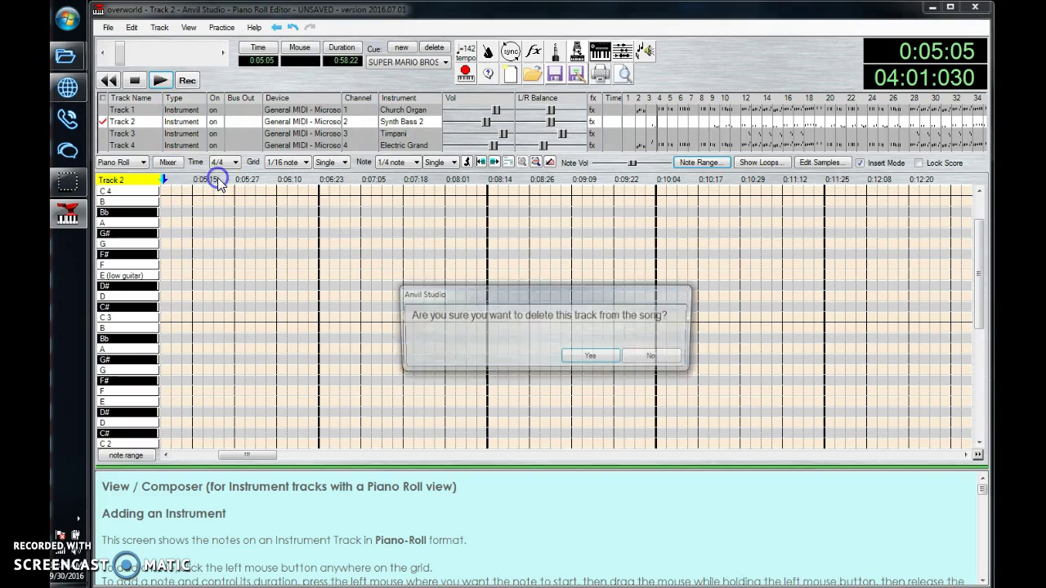
pyautogui.click(601, 357)
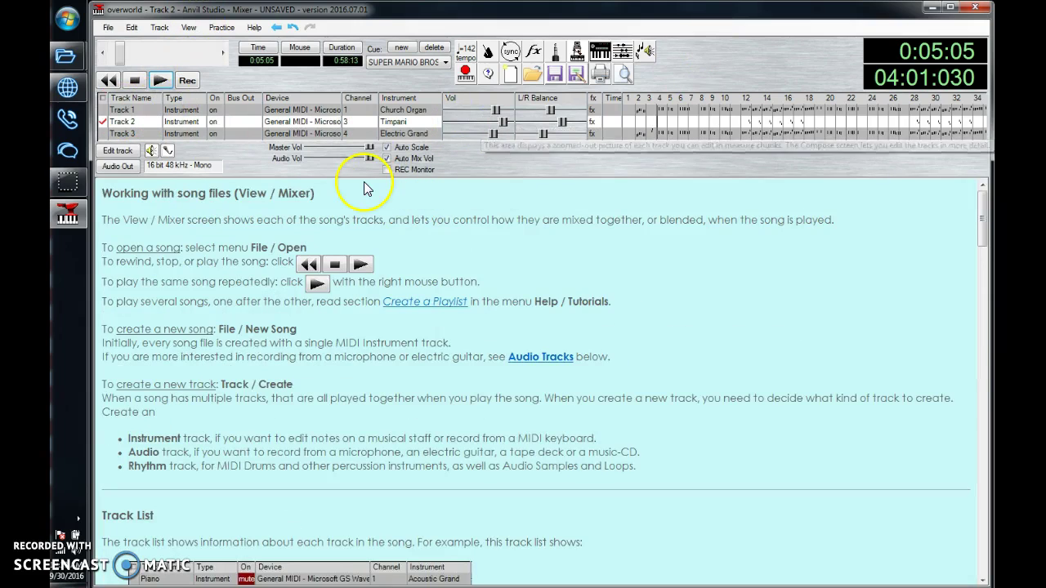
# Step: Play the song from measure 12 to hear the remaining tracks, and stop the playback
pyautogui.click(741, 100)
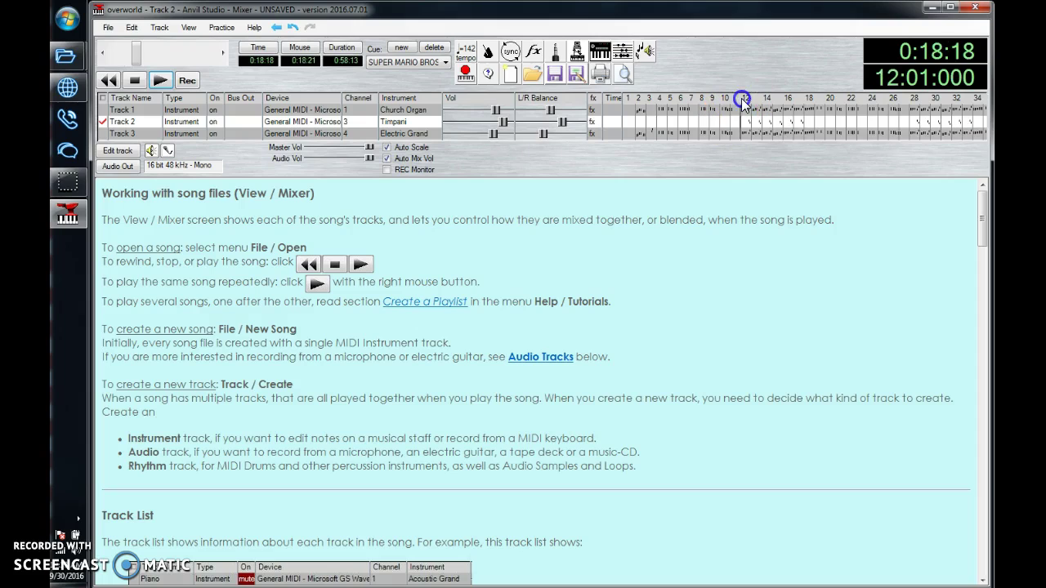
pyautogui.click(160, 83)
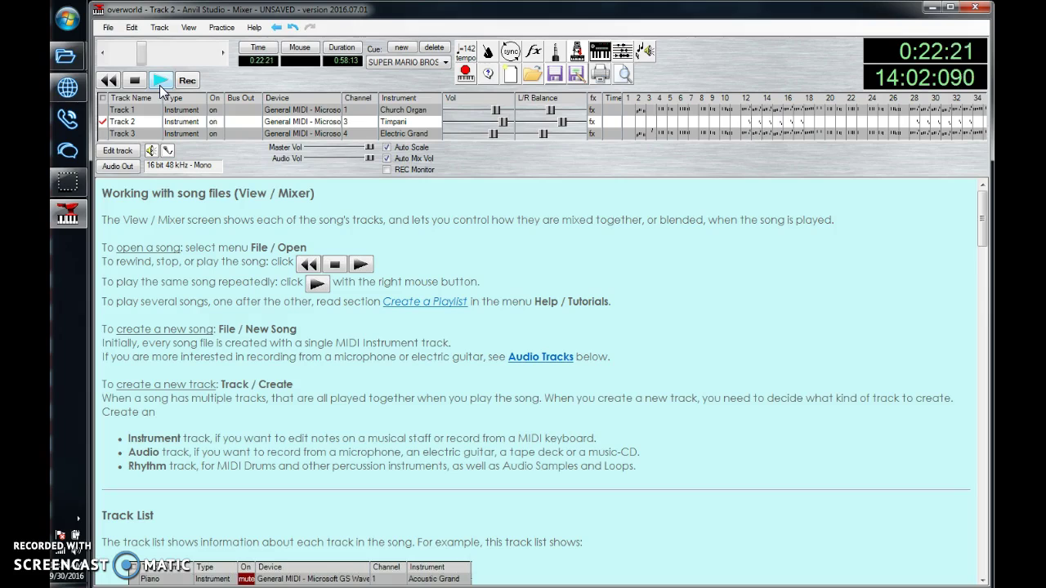
pyautogui.click(160, 85)
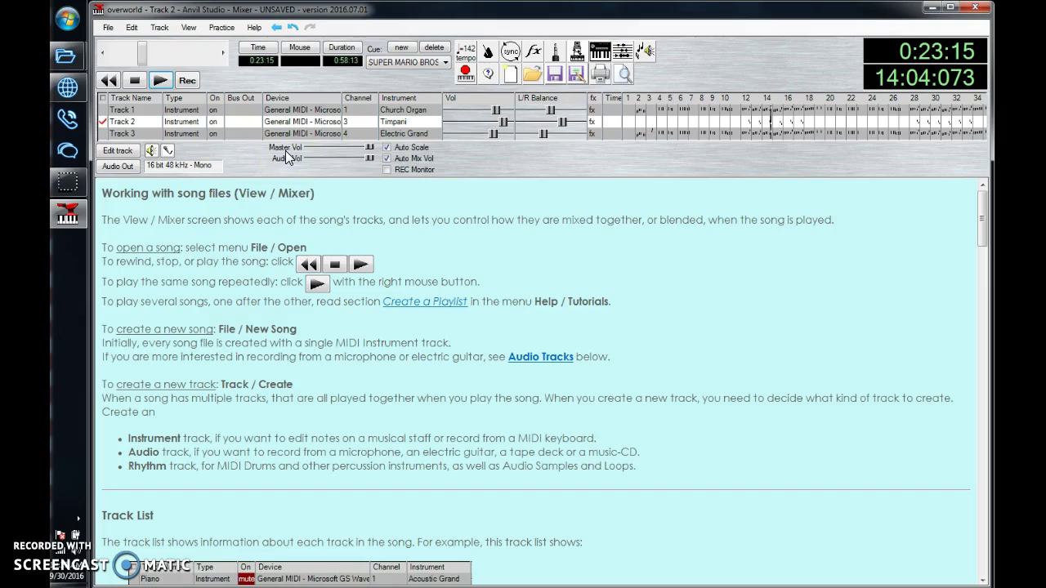
# Step: Delete the Timpani track from the song
pyautogui.rightClick(138, 121)
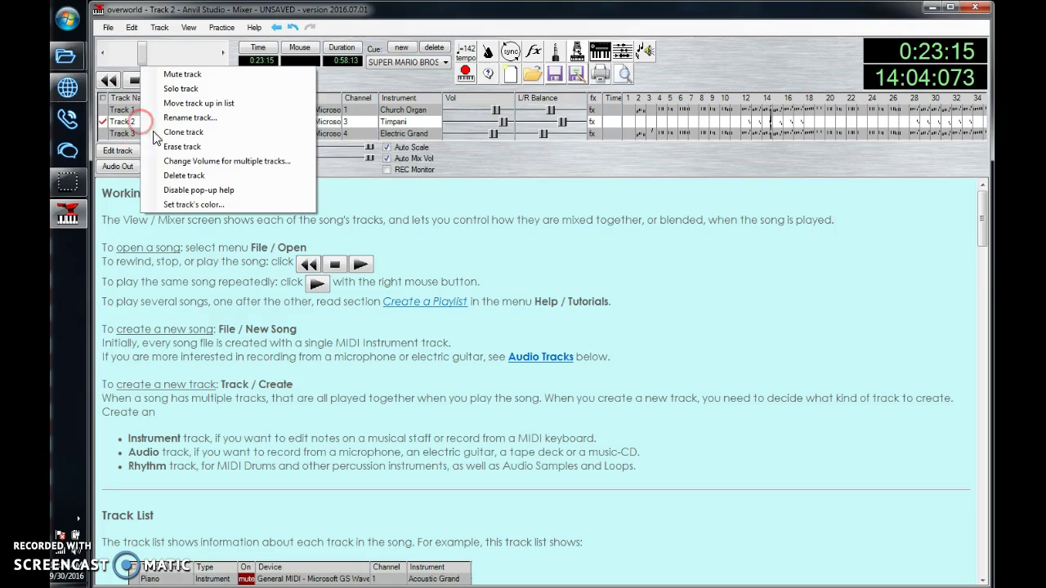
pyautogui.click(196, 175)
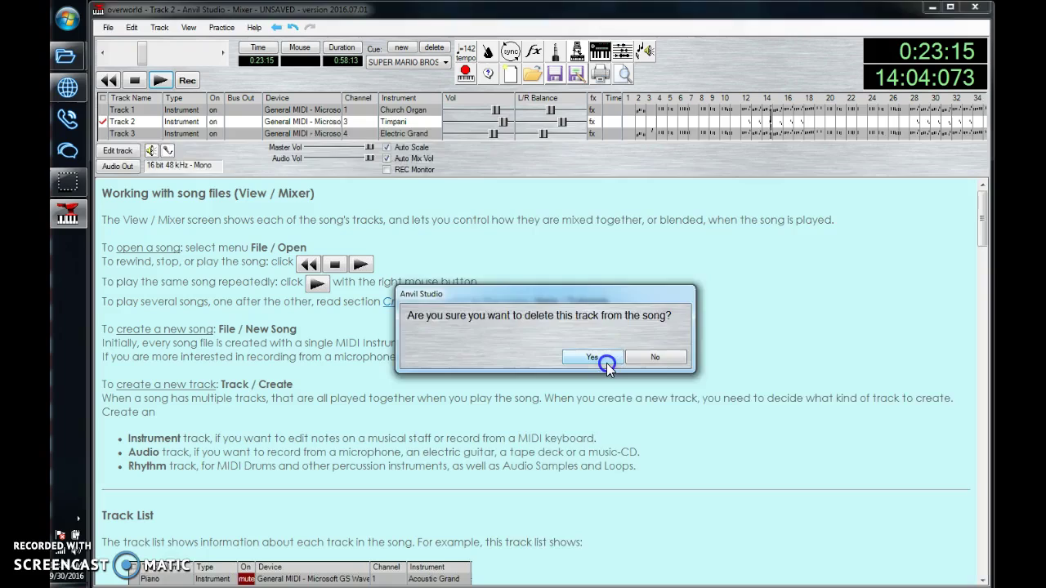
pyautogui.click(606, 363)
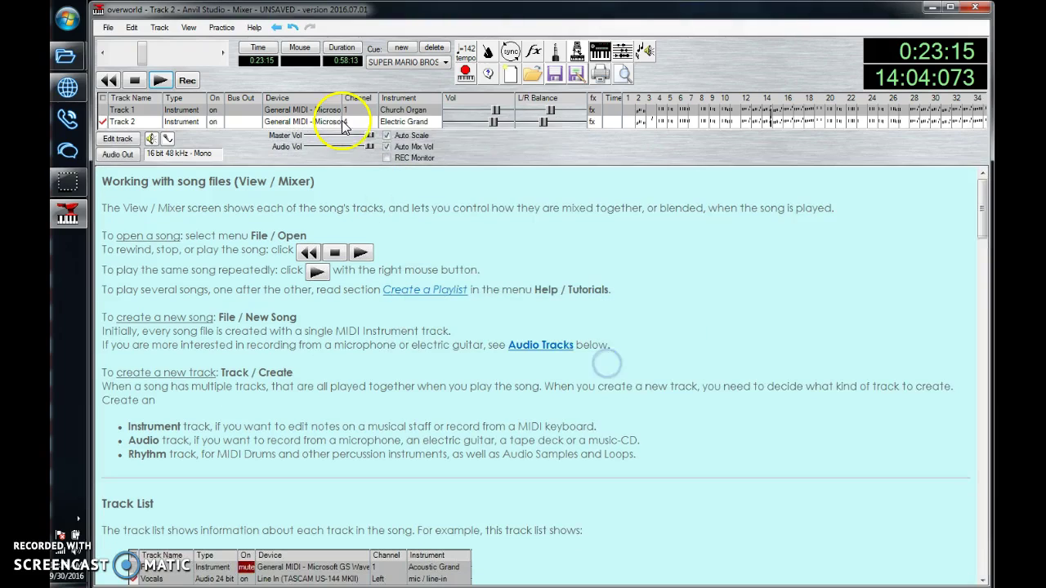
# Step: Merge all enabled tracks into Track 1 (Church Organ), including all note events
pyautogui.click(131, 111)
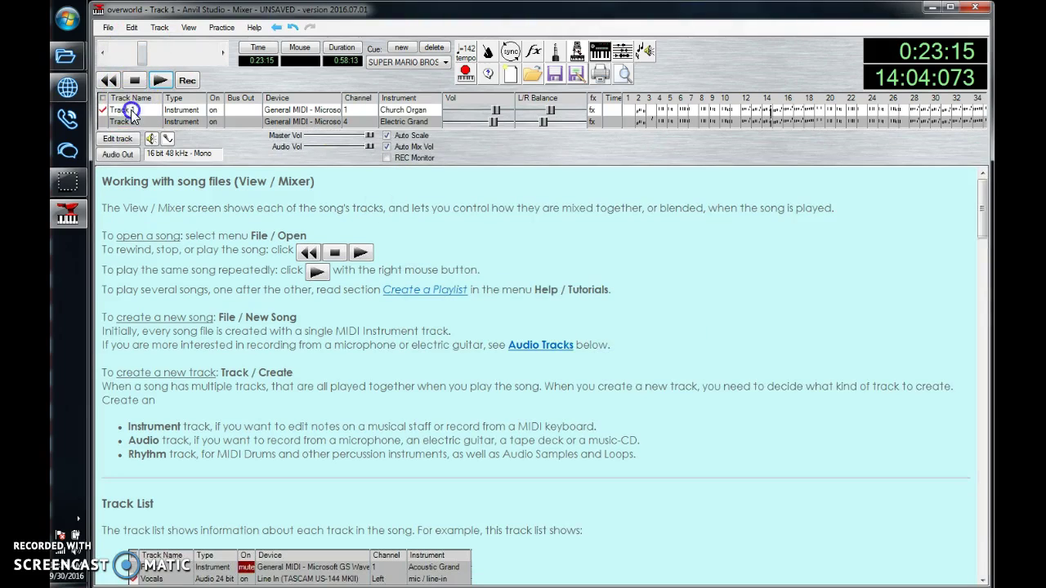
pyautogui.click(160, 30)
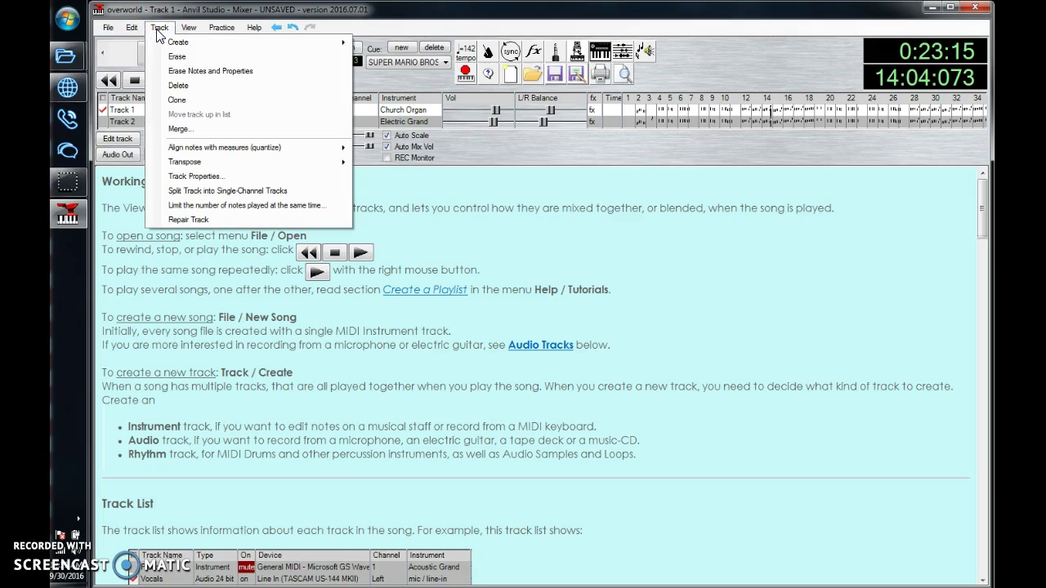
pyautogui.click(130, 123)
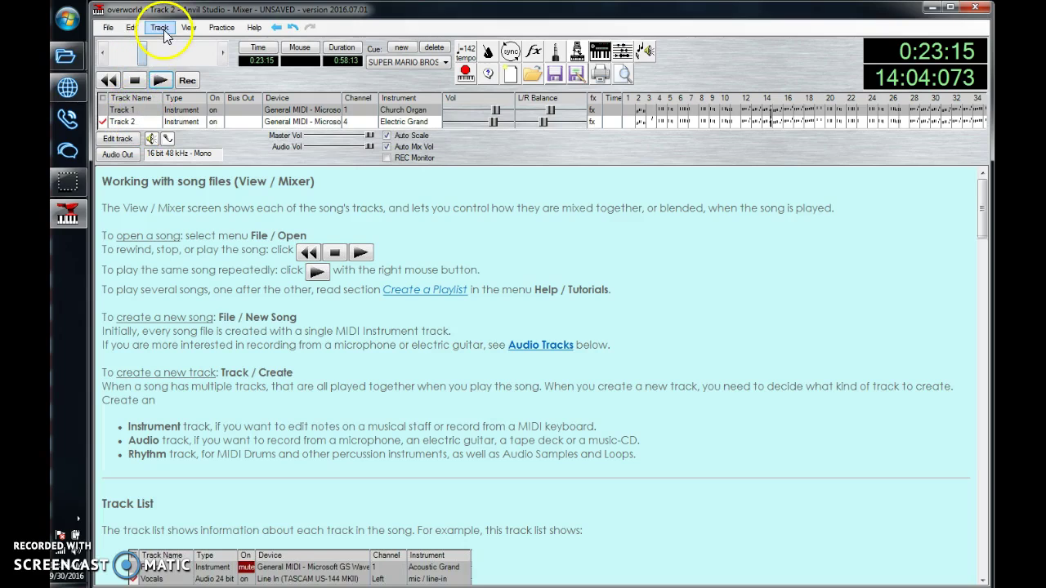
pyautogui.click(118, 111)
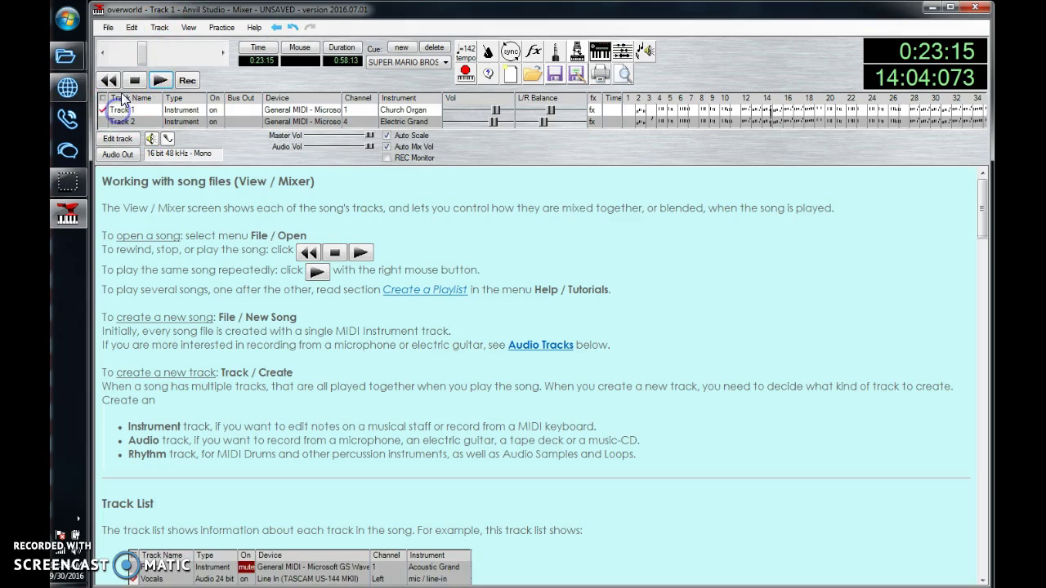
pyautogui.click(158, 27)
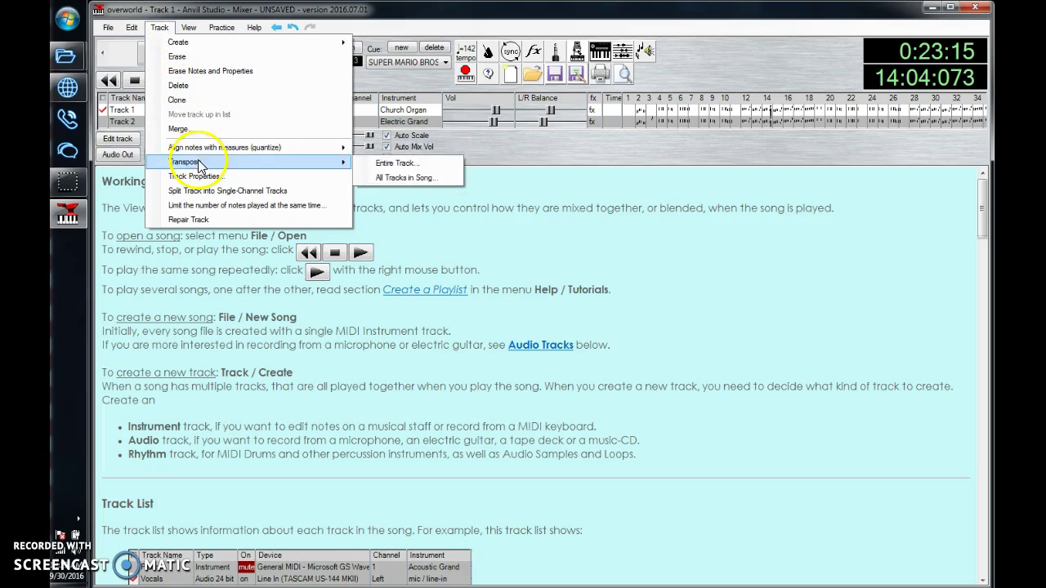
pyautogui.click(212, 131)
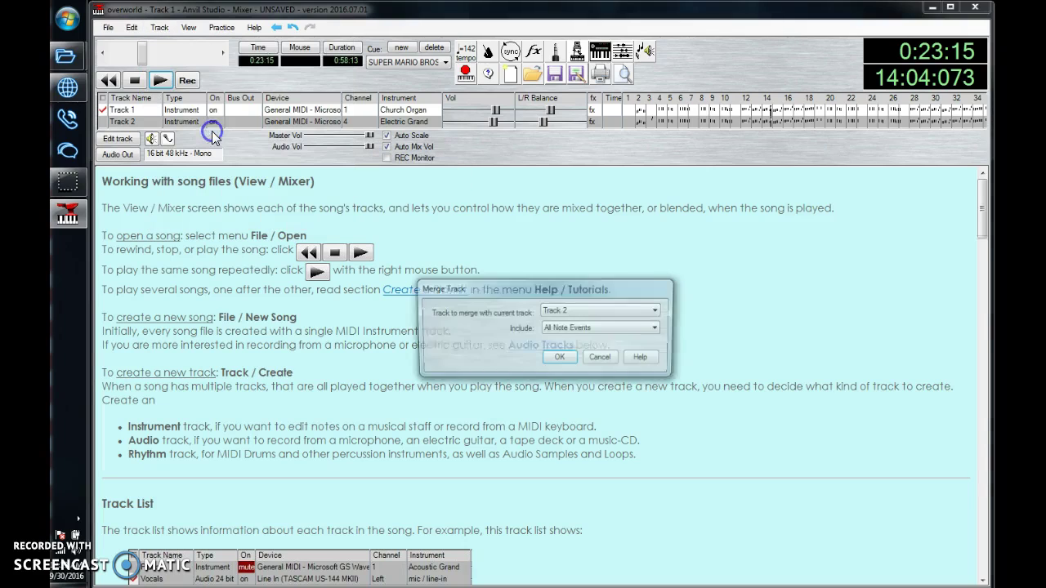
pyautogui.click(578, 311)
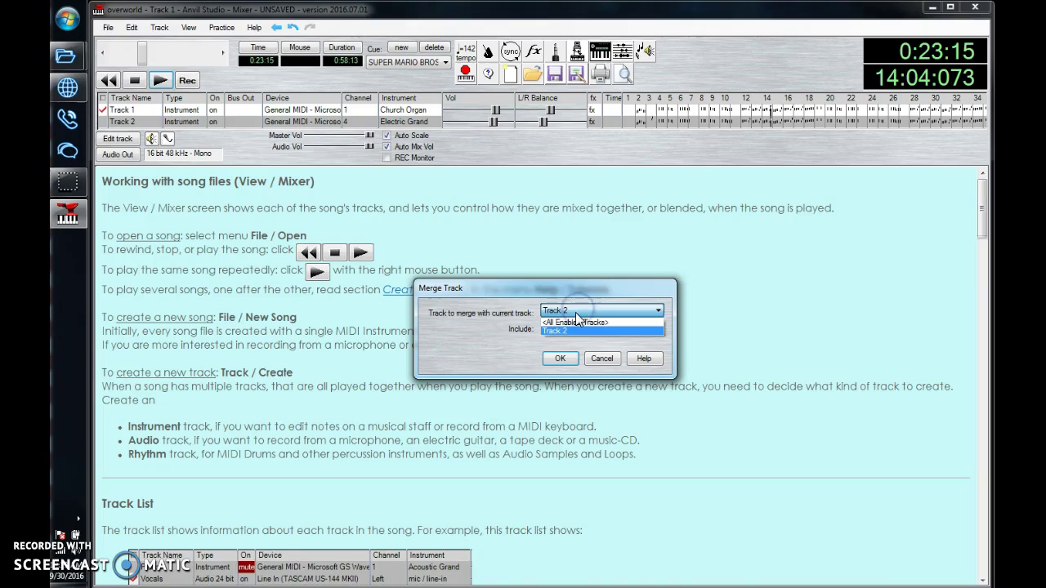
pyautogui.click(574, 321)
pyautogui.click(564, 361)
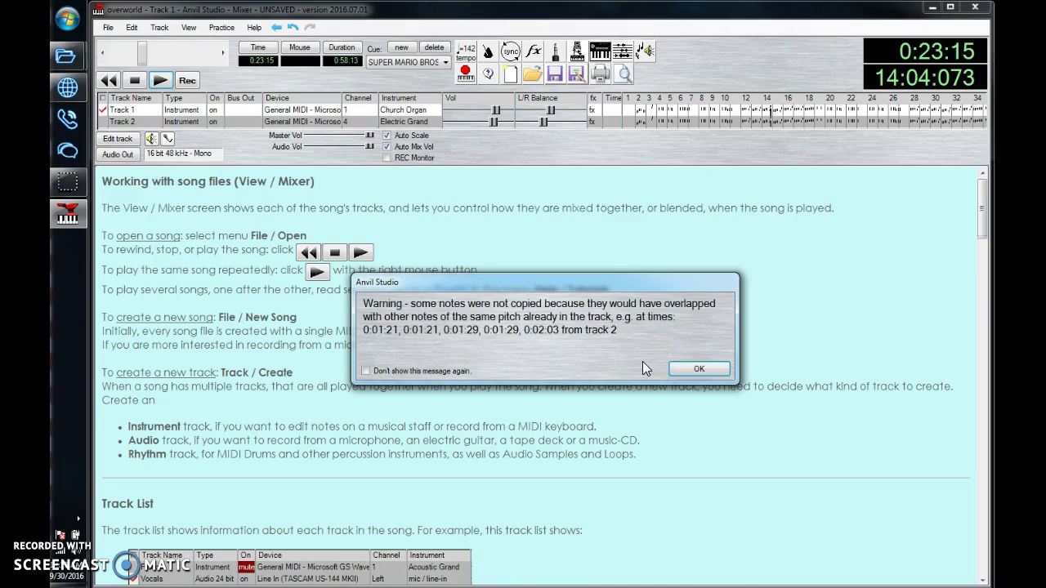
pyautogui.click(686, 368)
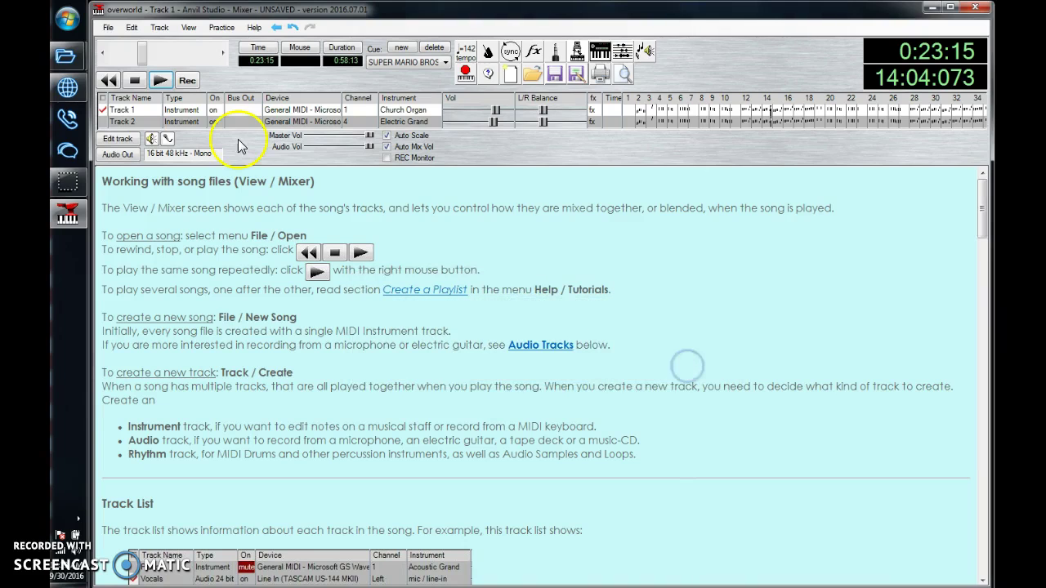
# Step: Delete the leftover Electric Grand track, keeping only the merged Track 1
pyautogui.rightClick(133, 115)
pyautogui.click(180, 178)
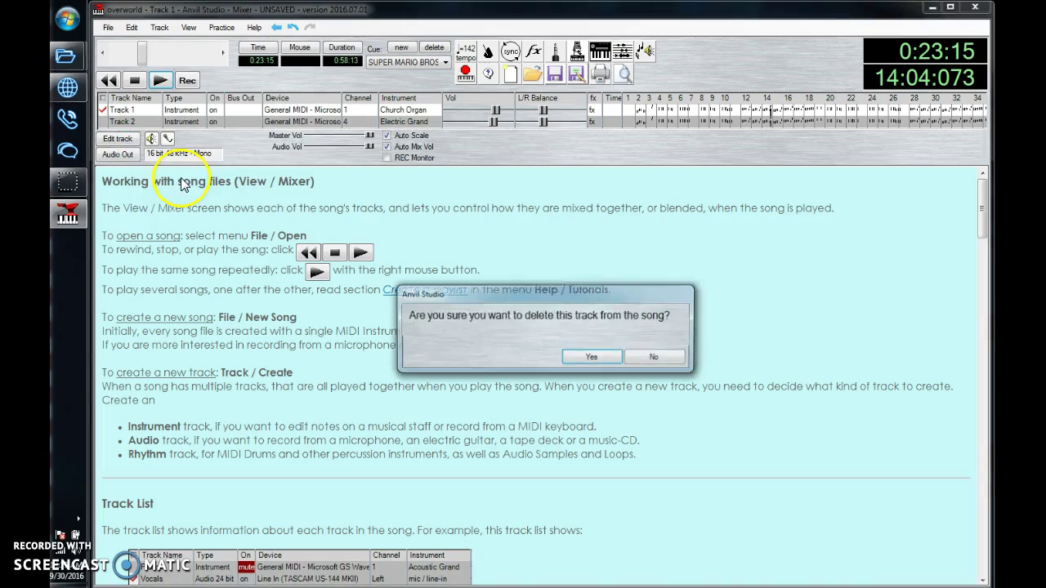
pyautogui.press('Return')
# Step: Show the event list of the merged Track 1
pyautogui.click(187, 29)
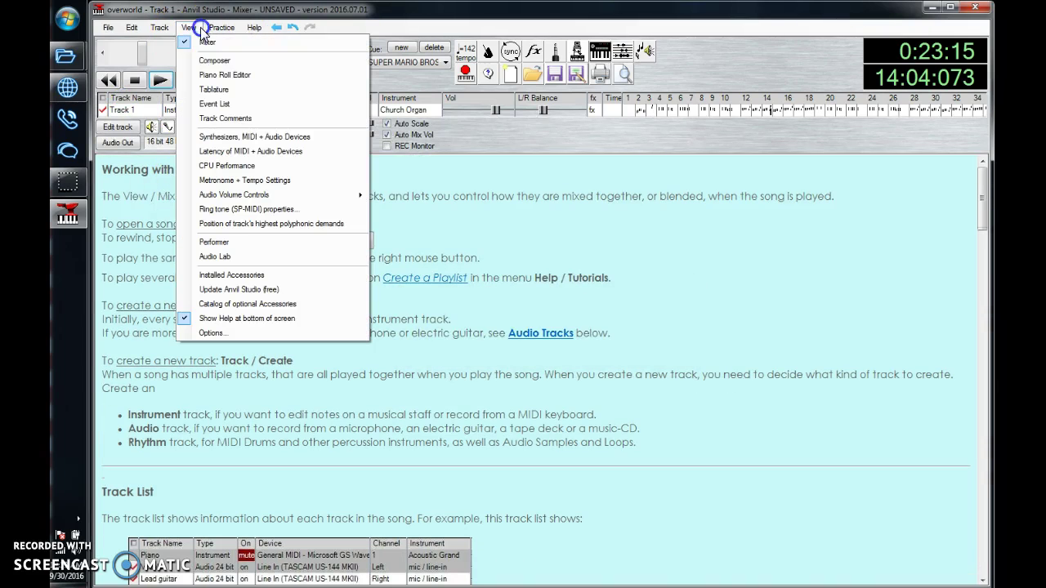
pyautogui.click(212, 107)
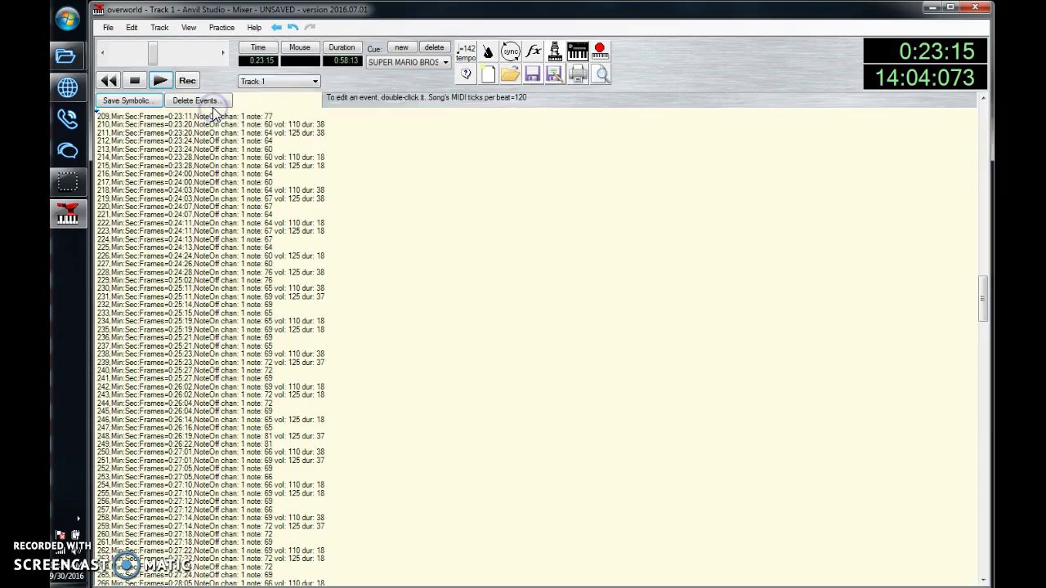
pyautogui.click(331, 145)
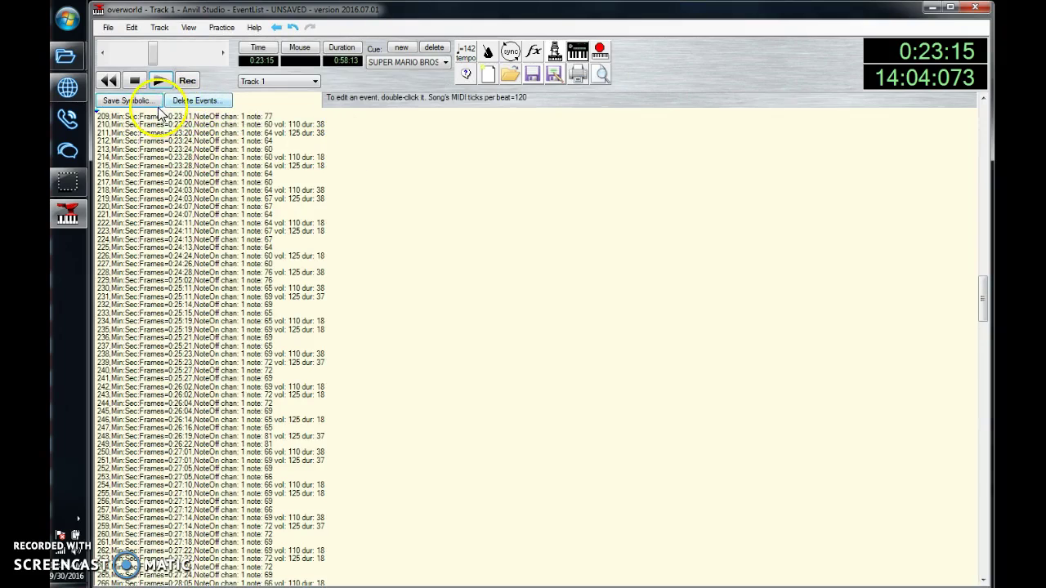
# Step: Try Hour:Minute:Second:Milliseconds as the song's time unit, and return it to Hour:Minute:Second:Frames
pyautogui.click(345, 49)
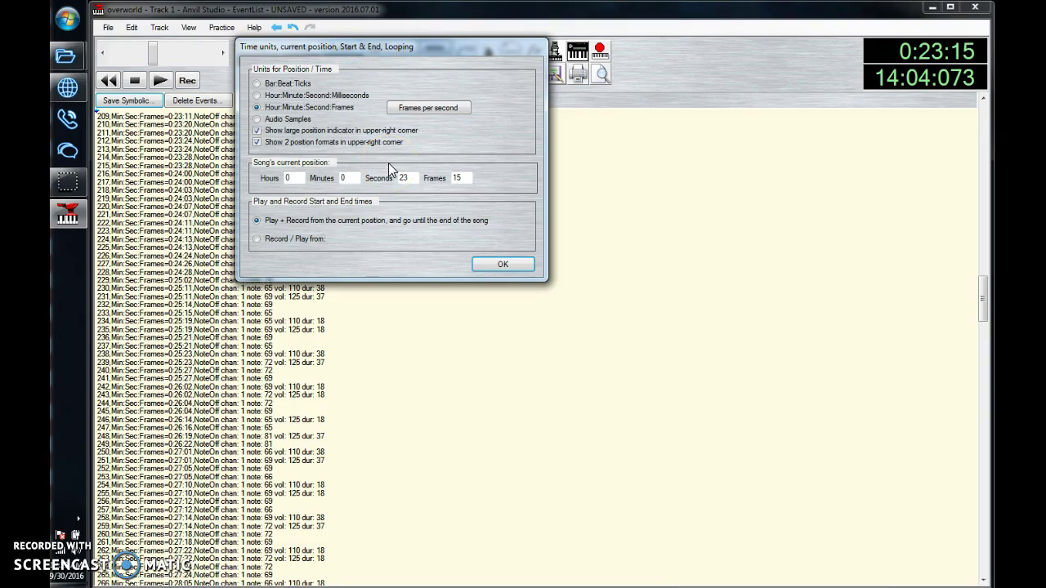
pyautogui.click(258, 96)
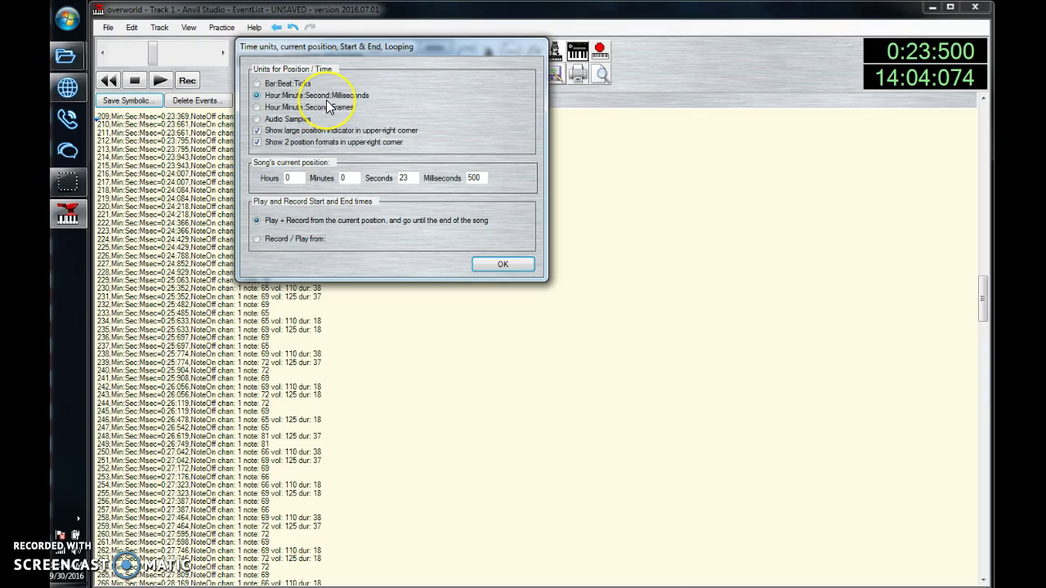
pyautogui.click(257, 107)
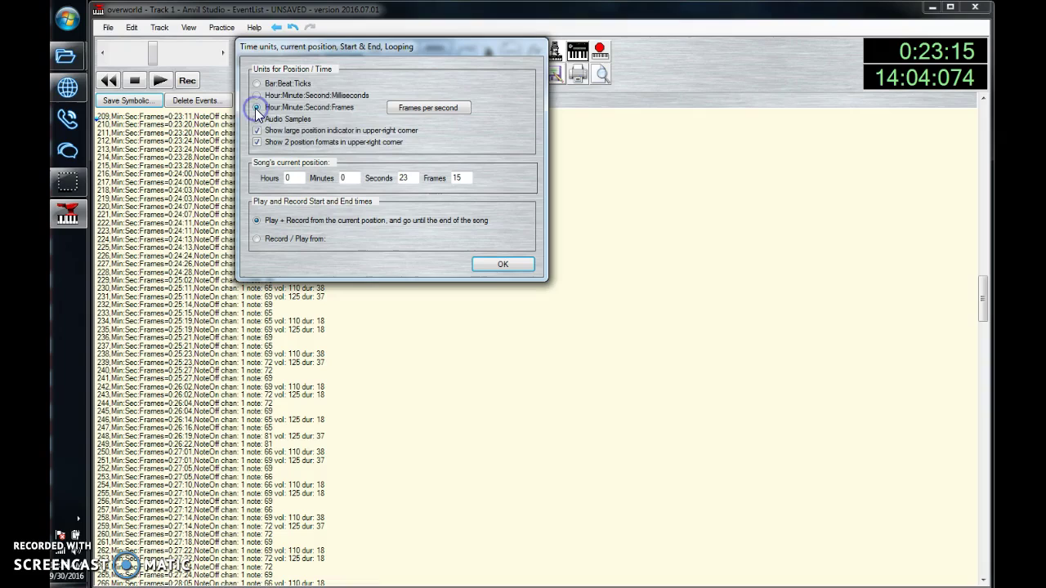
pyautogui.click(492, 262)
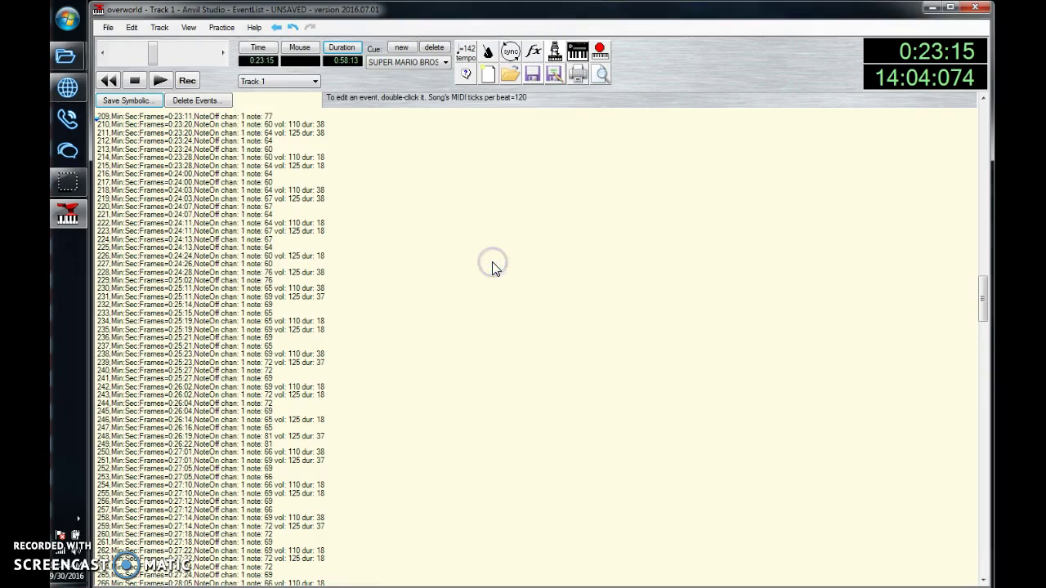
# Step: Start saving the event list as symbolic text, with Documents > Java > VPSMC > Event Lists as the destination folder
pyautogui.click(130, 103)
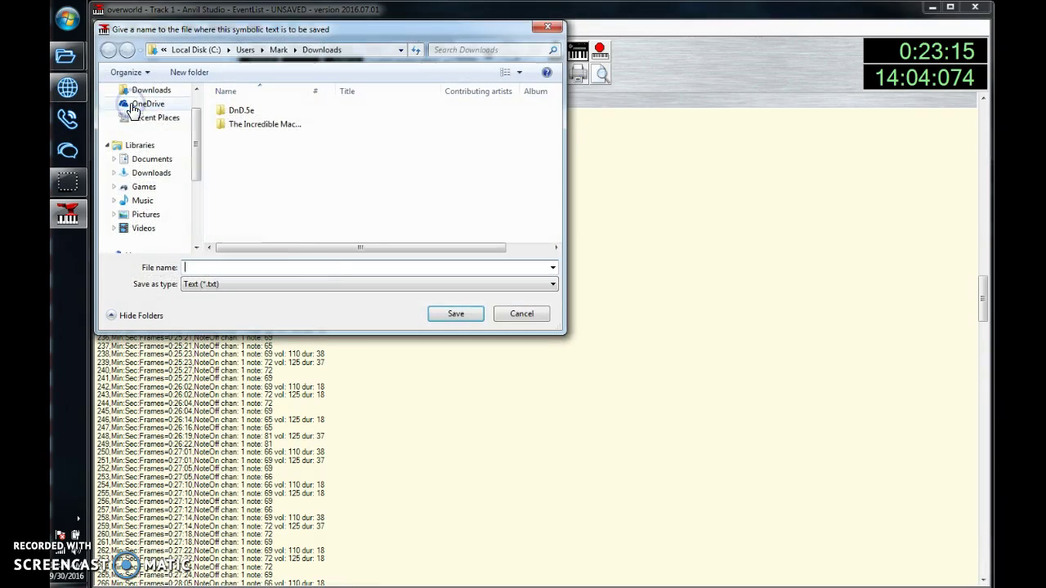
pyautogui.click(161, 162)
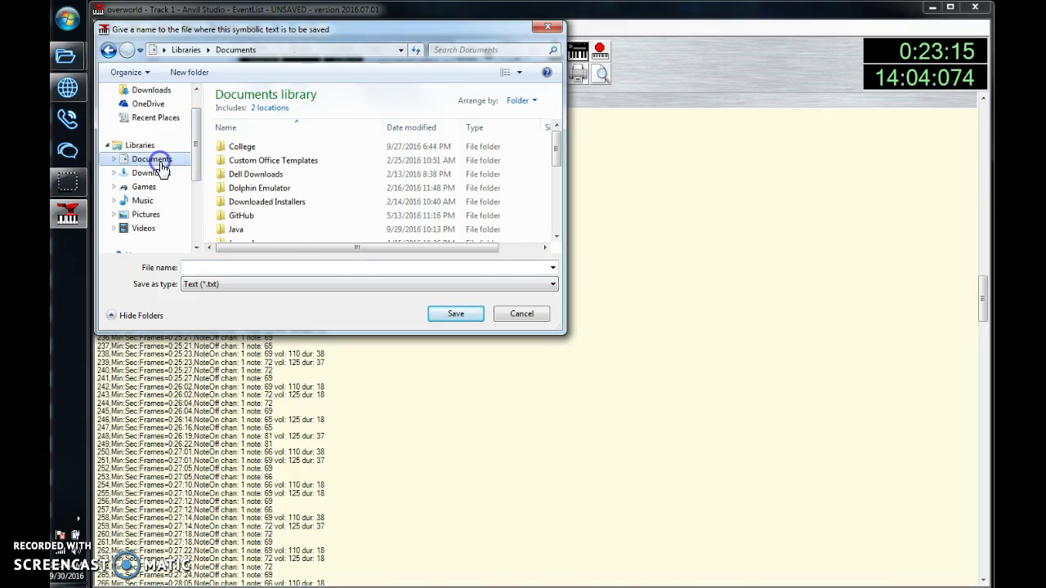
pyautogui.click(244, 232)
pyautogui.doubleClick(244, 233)
pyautogui.doubleClick(244, 233)
pyautogui.doubleClick(243, 146)
# Step: Save the event list as SMB3 Overworld.txt, replacing the existing file of that name
pyautogui.click(227, 268)
pyautogui.write('SM')
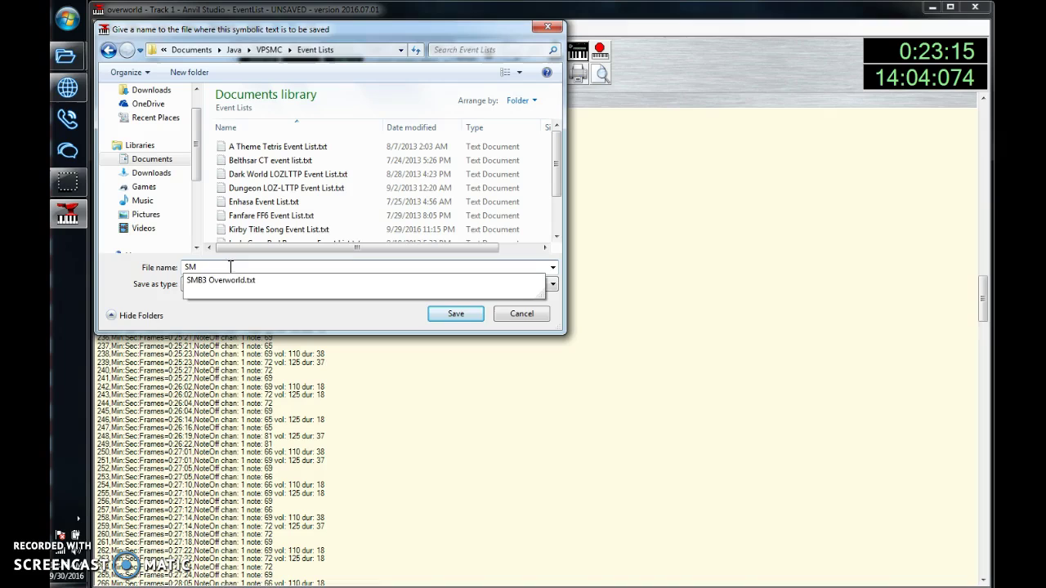
pyautogui.write('B3 Over')
pyautogui.press('Down')
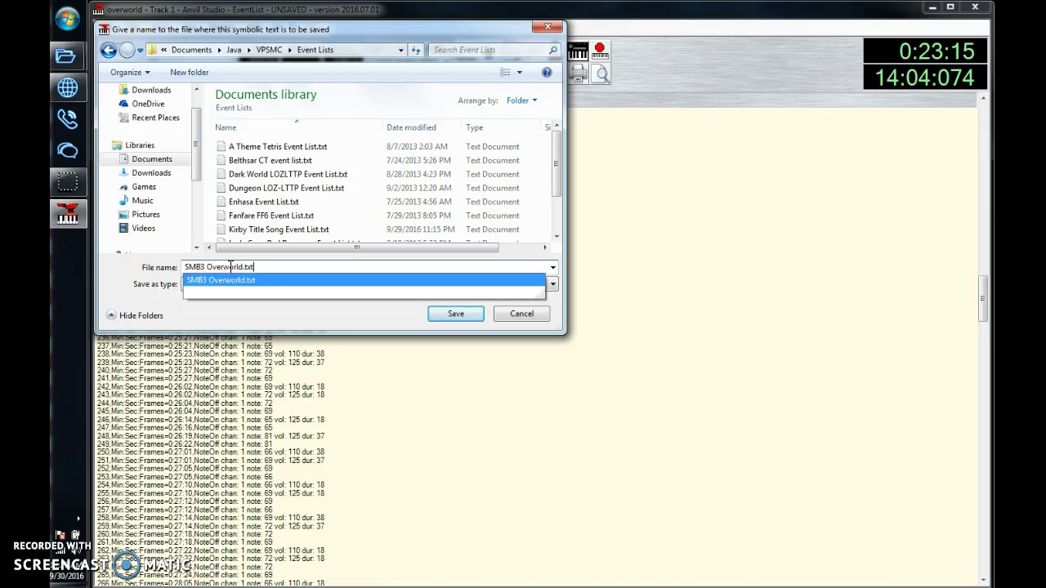
pyautogui.press('Return')
pyautogui.press('Return')
pyautogui.press('Return')
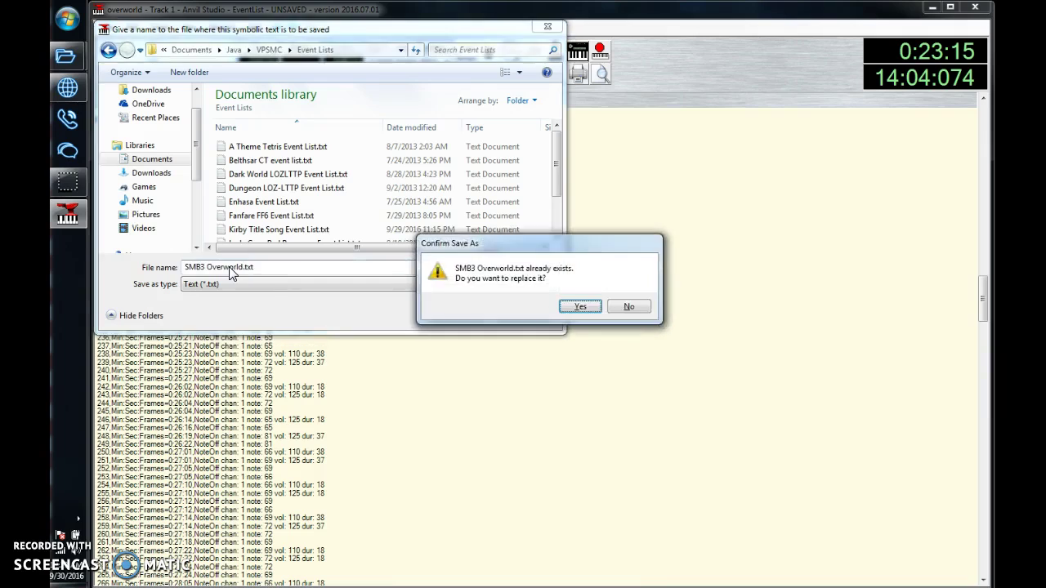
pyautogui.press('y')
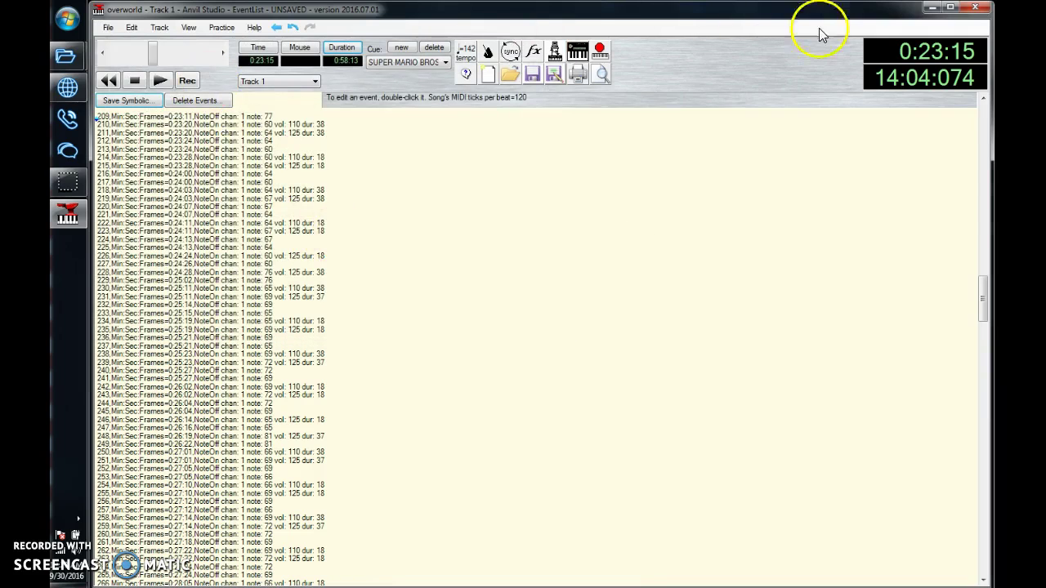
# Step: Close Anvil Studio without saving the changes to the overworld song
pyautogui.hotkey('alt', 'F4')
pyautogui.press('Right')
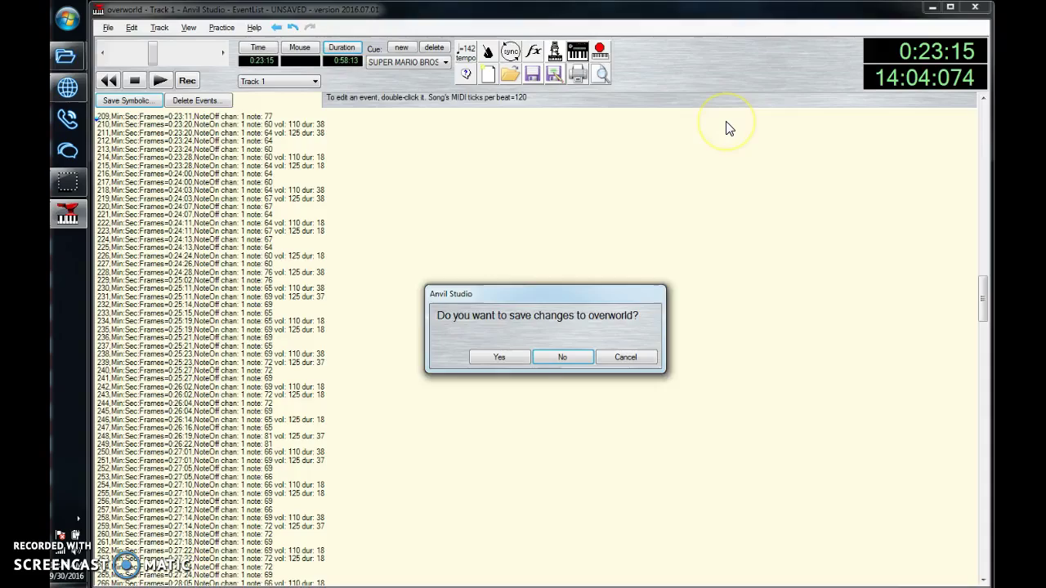
pyautogui.press('Return')
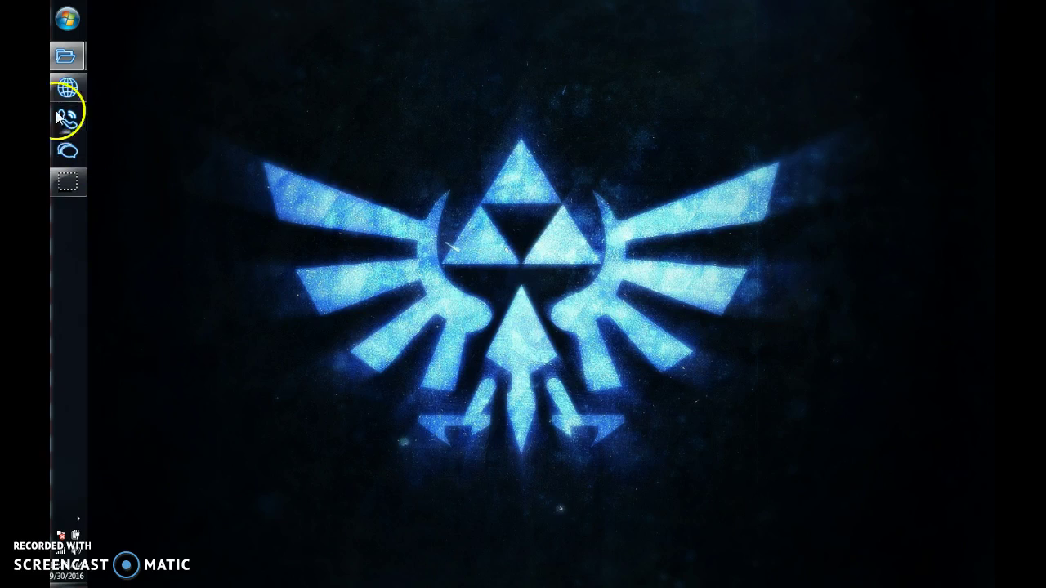
# Step: Launch VPSheetMusicCreator.exe from the VPSMC folder, allowing the unverified program to run
pyautogui.moveTo(67, 57)
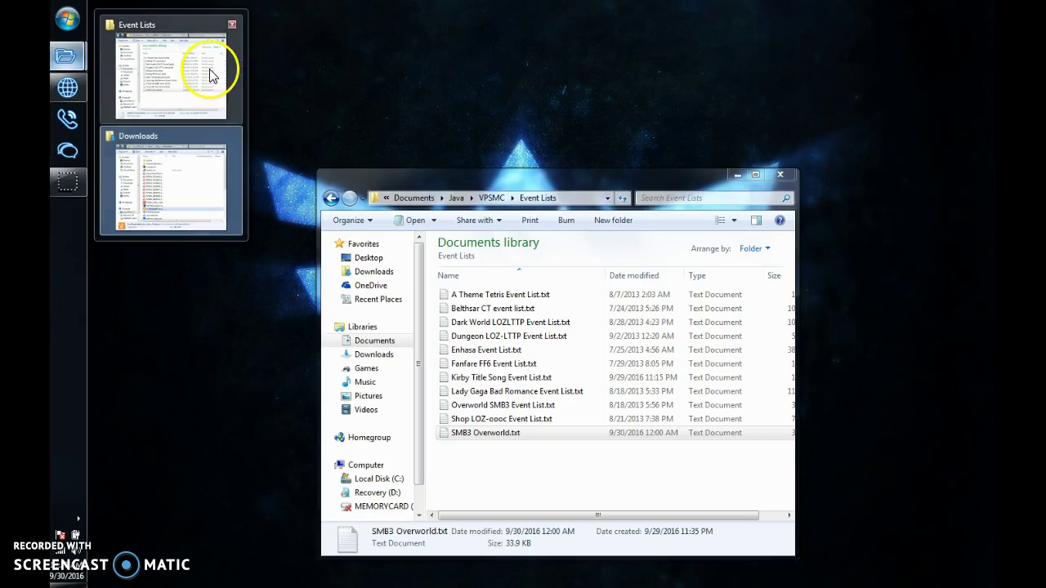
pyautogui.click(214, 75)
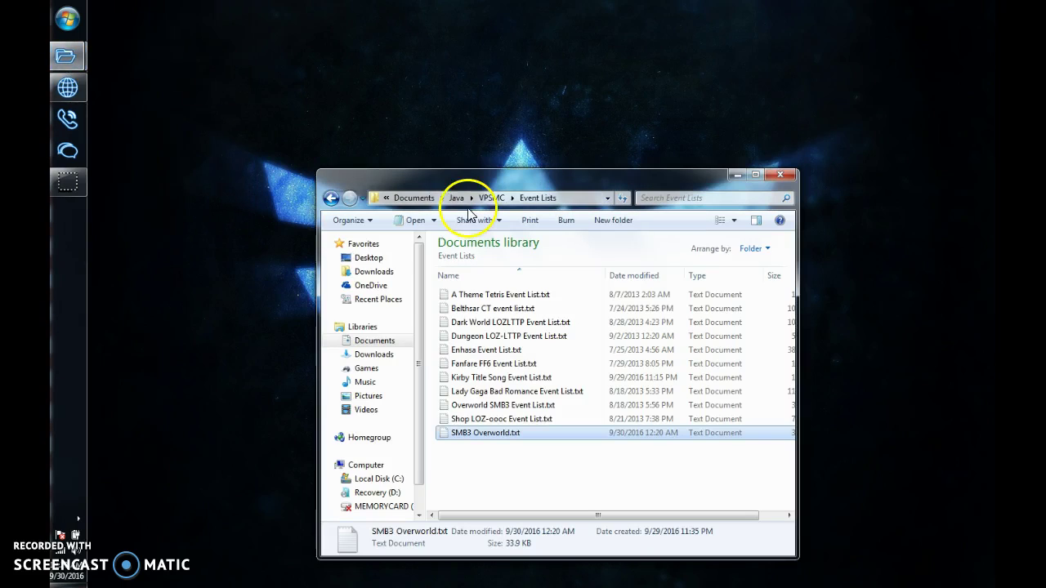
pyautogui.click(492, 198)
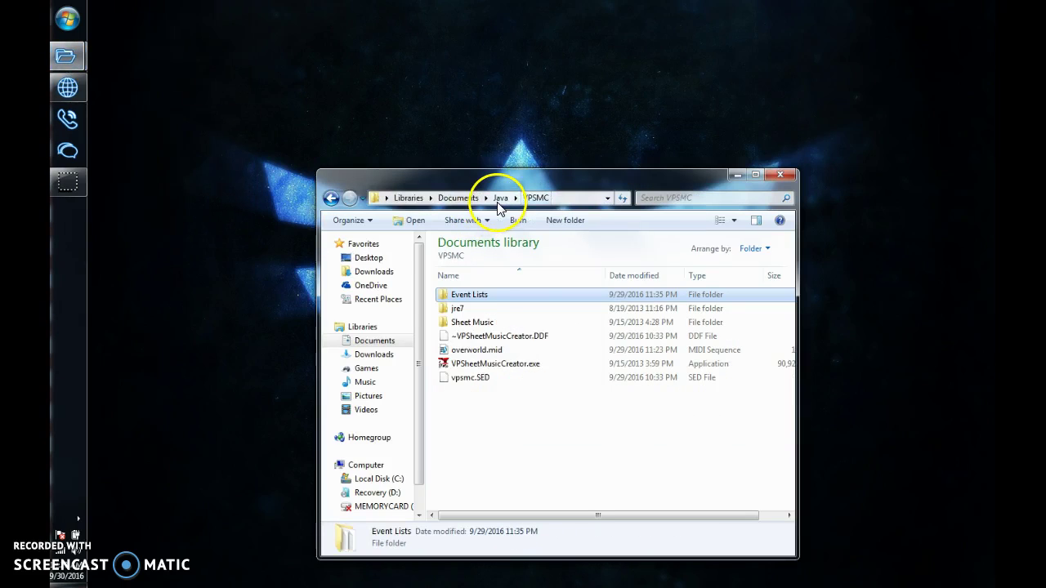
pyautogui.doubleClick(481, 367)
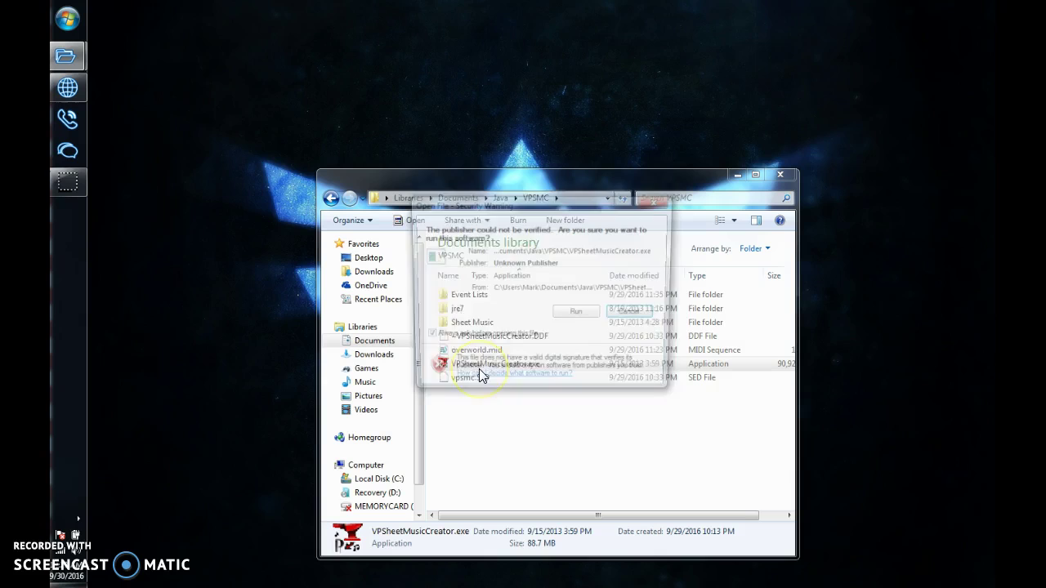
pyautogui.click(574, 314)
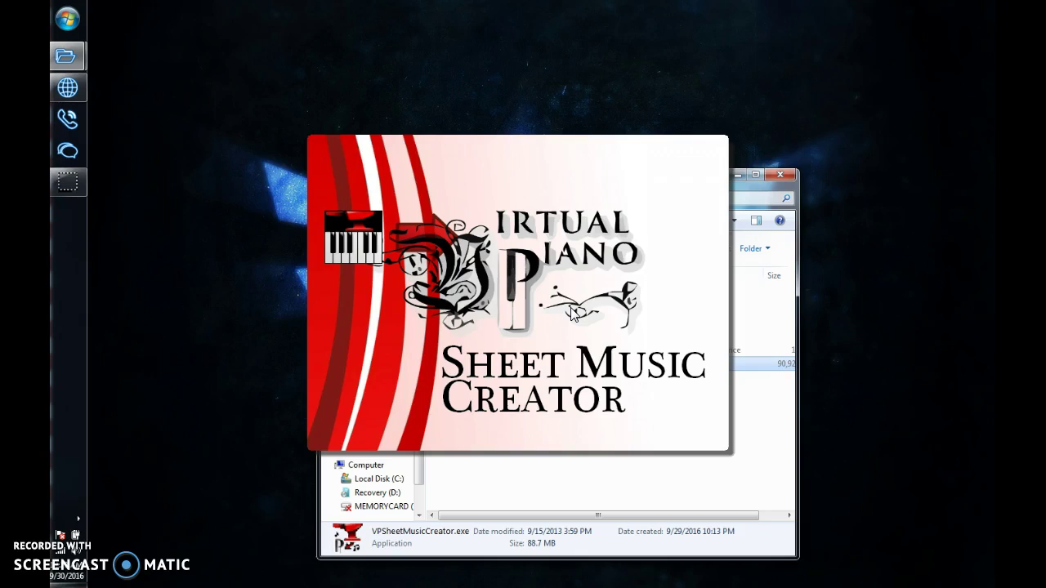
pyautogui.click(670, 202)
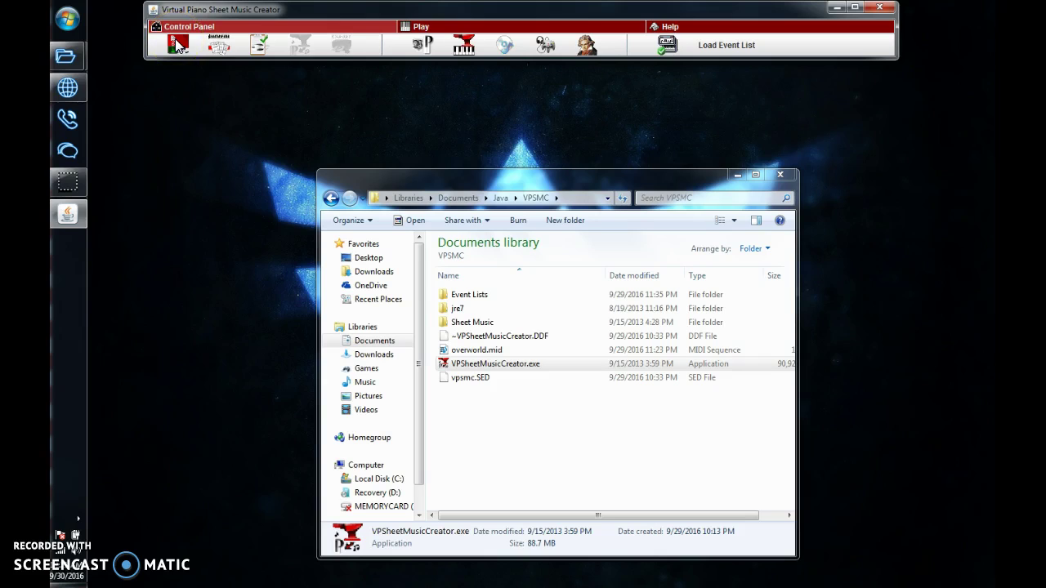
# Step: Load SMB3 Overworld.txt from the Event Lists folder into Virtual Piano Sheet Music Creator
pyautogui.doubleClick(449, 294)
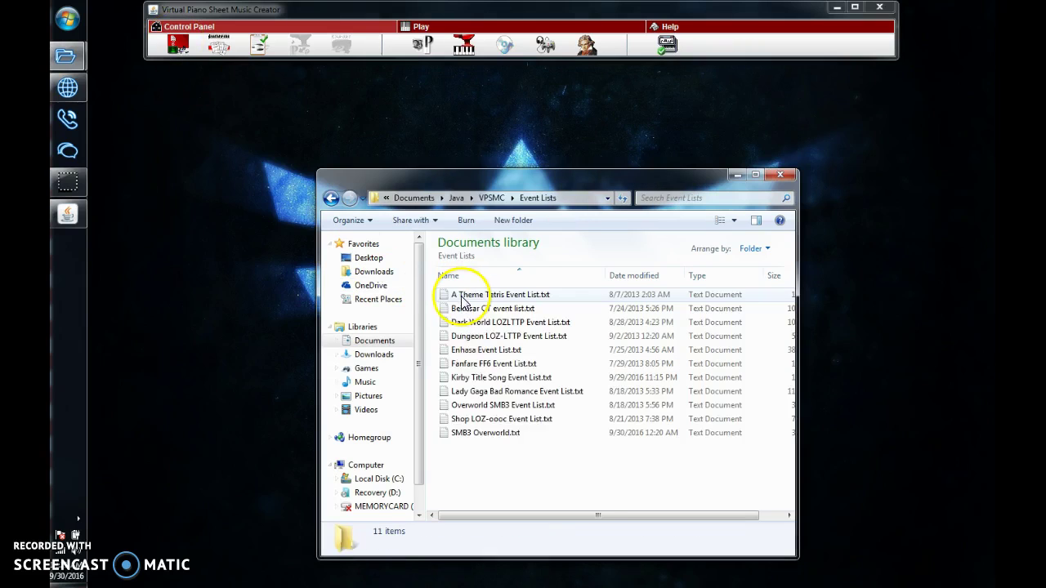
pyautogui.moveTo(486, 433)
pyautogui.mouseDown()
pyautogui.moveTo(237, 78)
pyautogui.moveTo(174, 27)
pyautogui.moveTo(195, 90)
pyautogui.mouseUp()
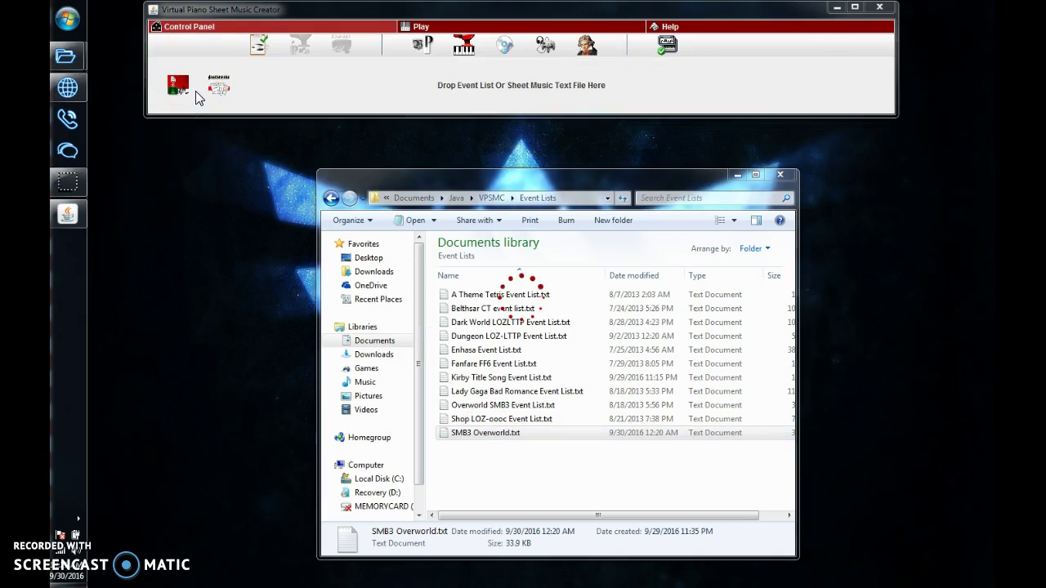
pyautogui.click(297, 67)
# Step: Convert the loaded event list into sheet music at Hard Difficulty
pyautogui.click(302, 45)
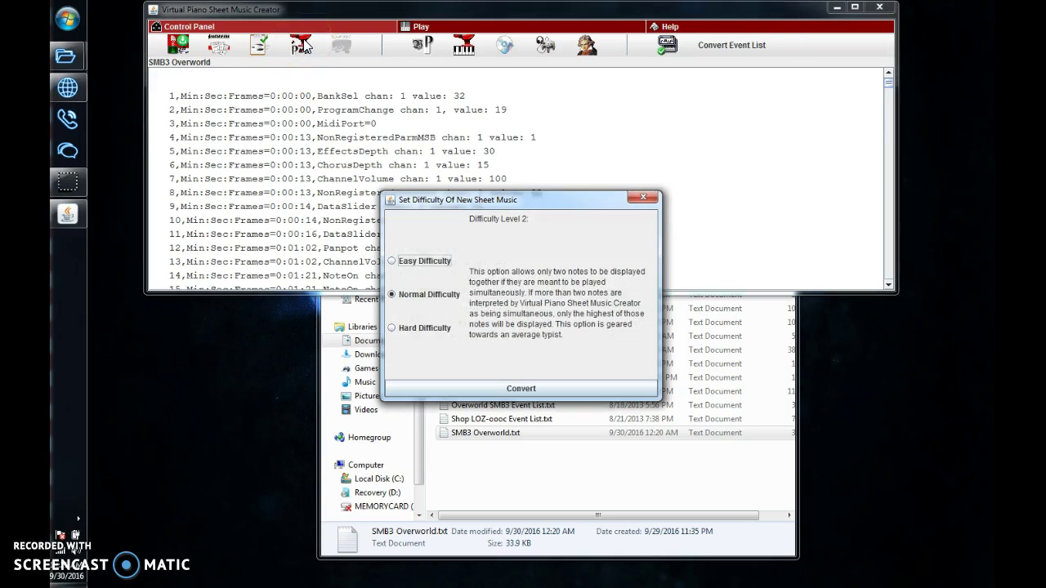
pyautogui.click(426, 328)
pyautogui.click(439, 389)
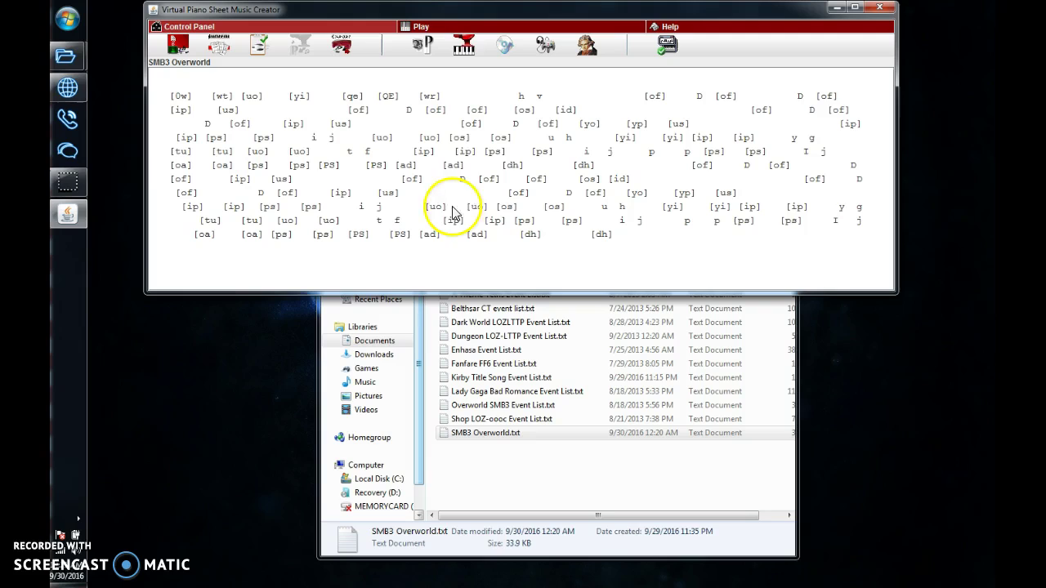
# Step: Lower the playback tempo to 75% of natural tempo, and return to the SMB3 Overworld sheet music
pyautogui.click(446, 30)
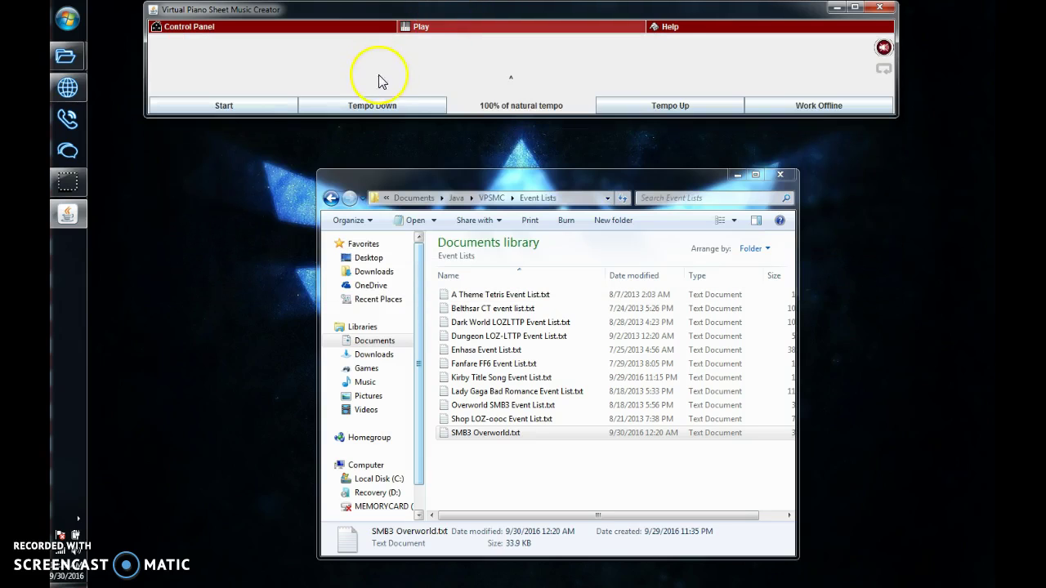
pyautogui.click(372, 107)
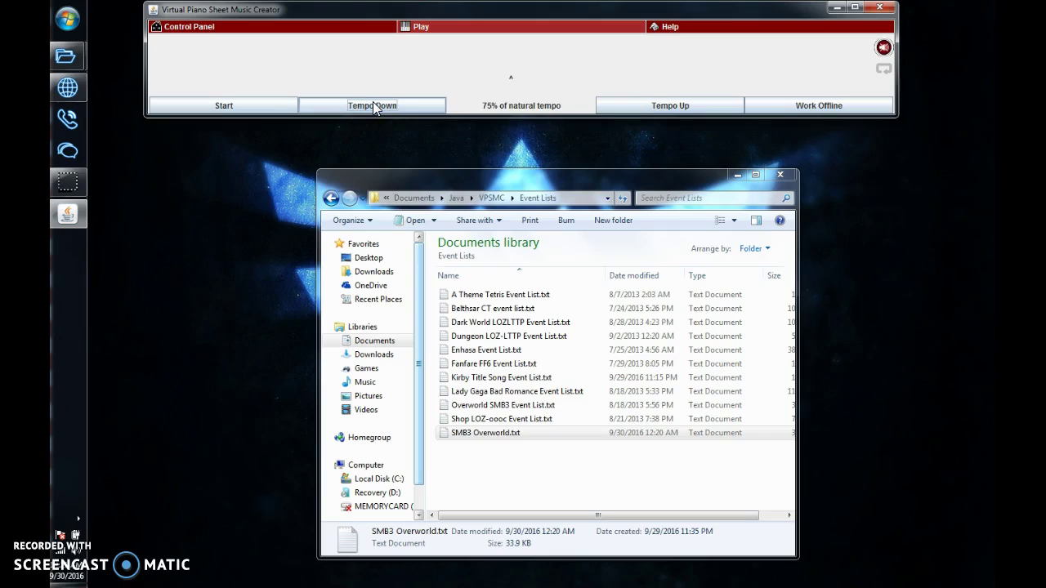
pyautogui.click(304, 31)
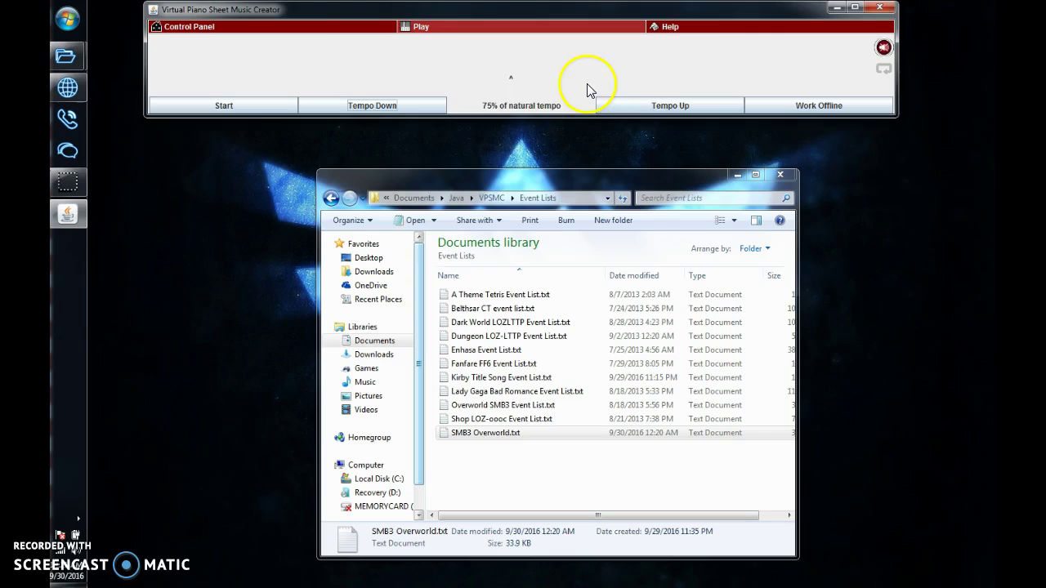
pyautogui.click(334, 32)
pyautogui.click(423, 47)
pyautogui.click(200, 70)
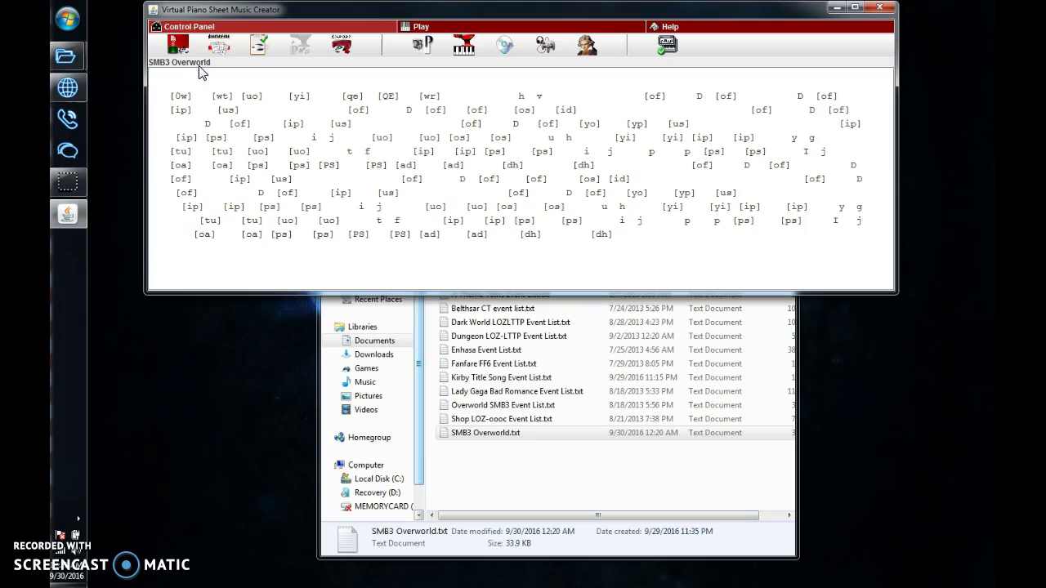
# Step: Open the Virtual Piano website in the browser and enter its playable keyboard
pyautogui.click(67, 87)
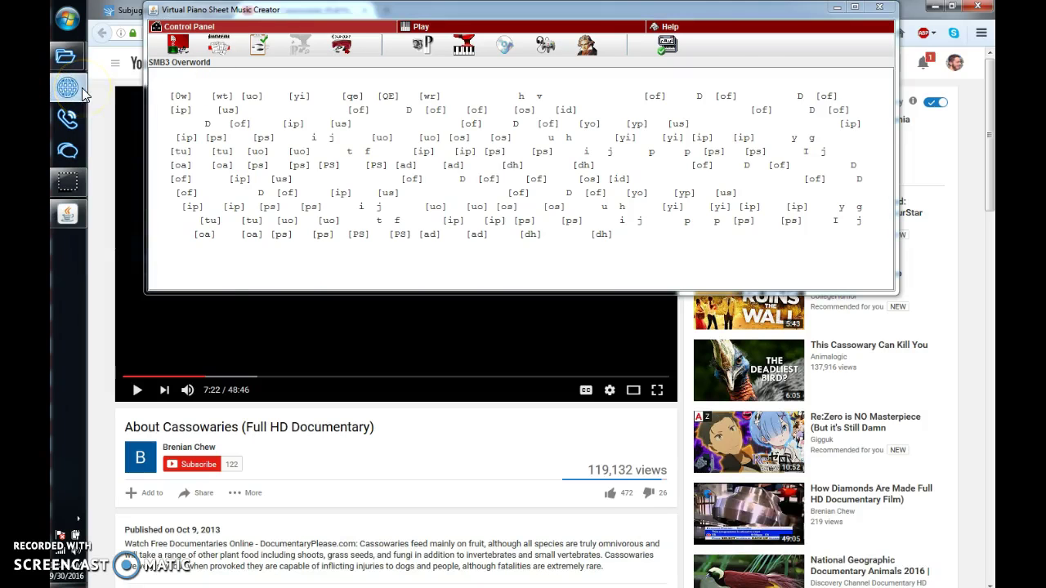
pyautogui.click(384, 104)
pyautogui.click(420, 46)
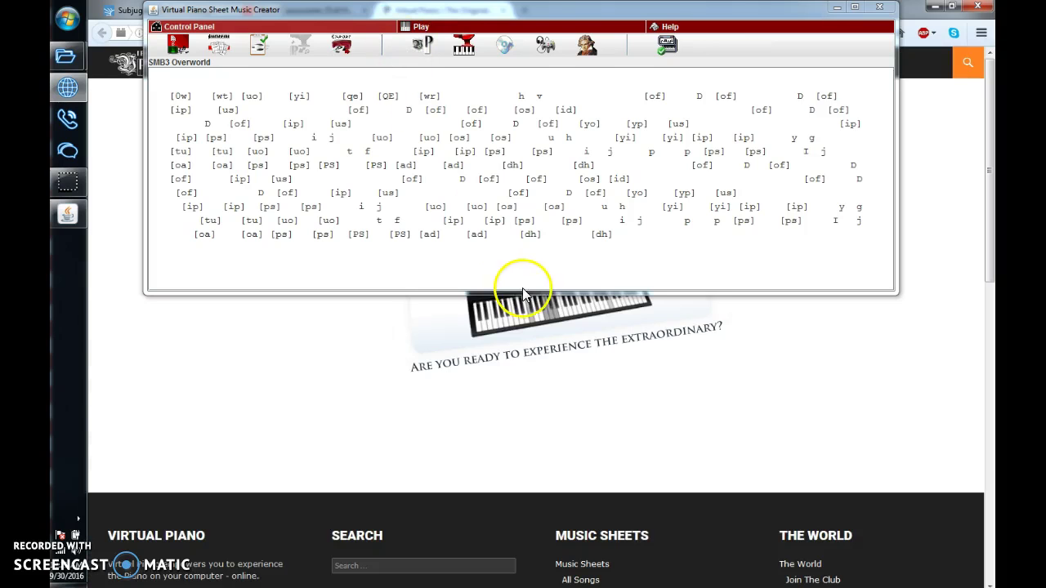
pyautogui.click(538, 323)
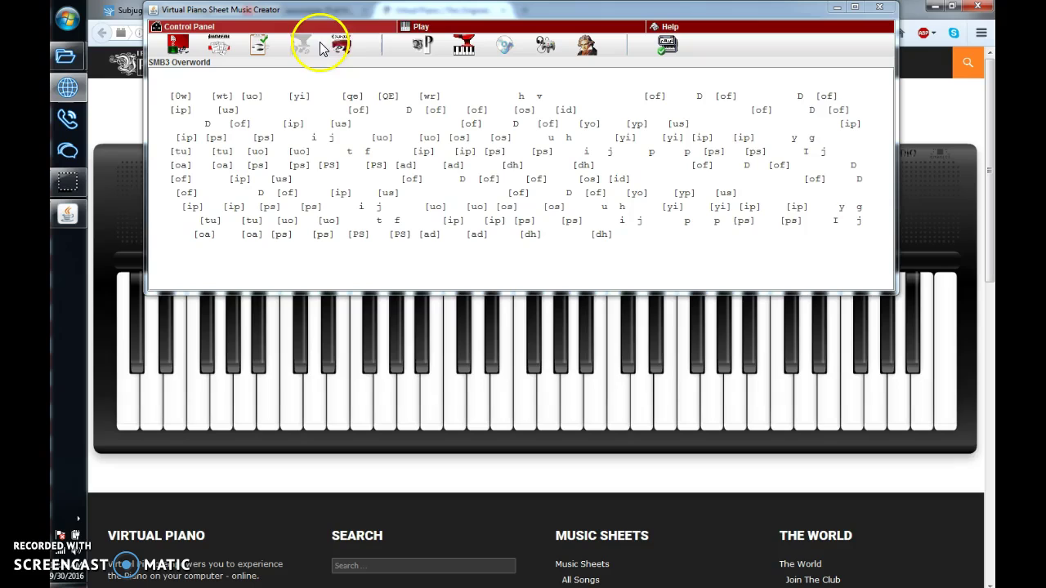
# Step: Play the SMB3 Overworld sheet music on the online Virtual Piano, and close Virtual Piano Sheet Music Creator
pyautogui.click(421, 29)
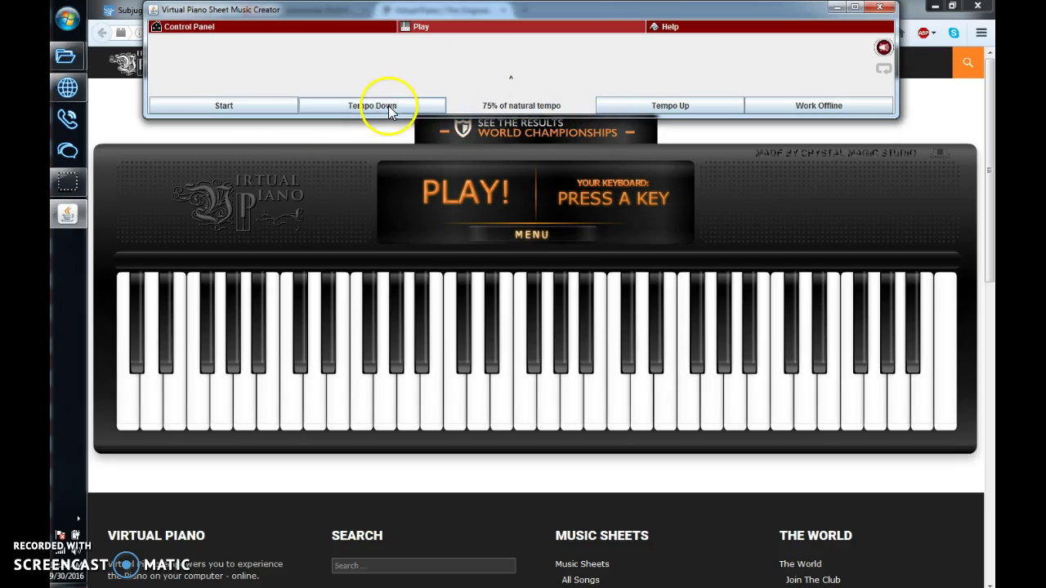
pyautogui.click(244, 105)
pyautogui.click(346, 174)
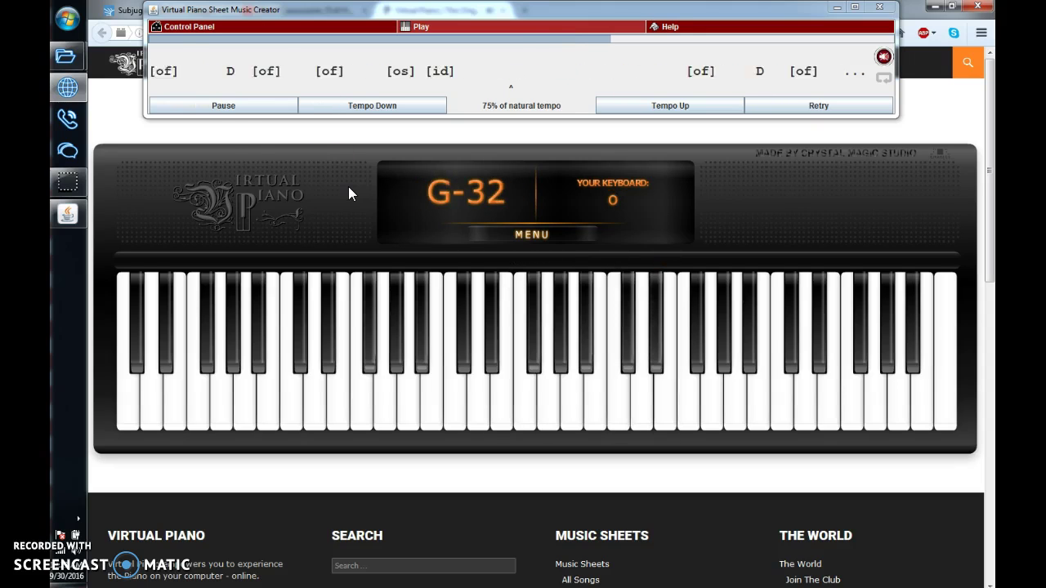
pyautogui.click(880, 10)
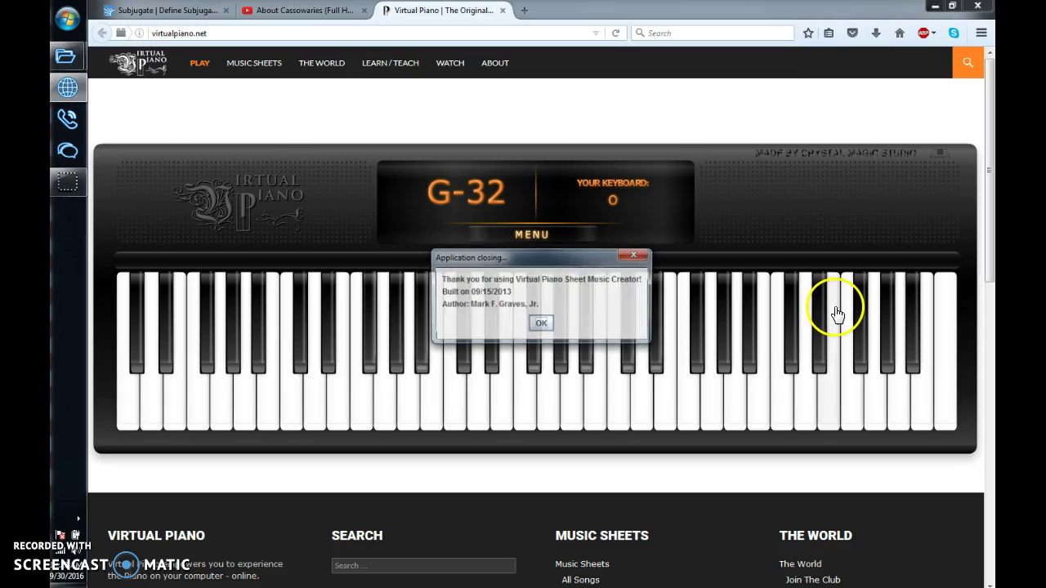
# Step: Dismiss the application's closing message, and open the vpsheetmusiccreator.co.nf website in a new browser tab
pyautogui.click(541, 325)
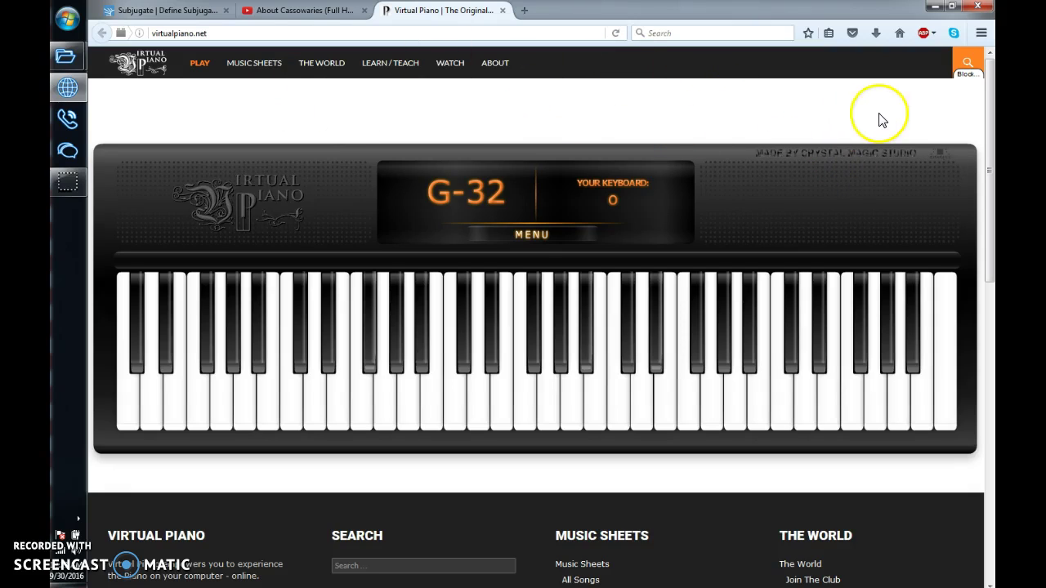
pyautogui.click(521, 10)
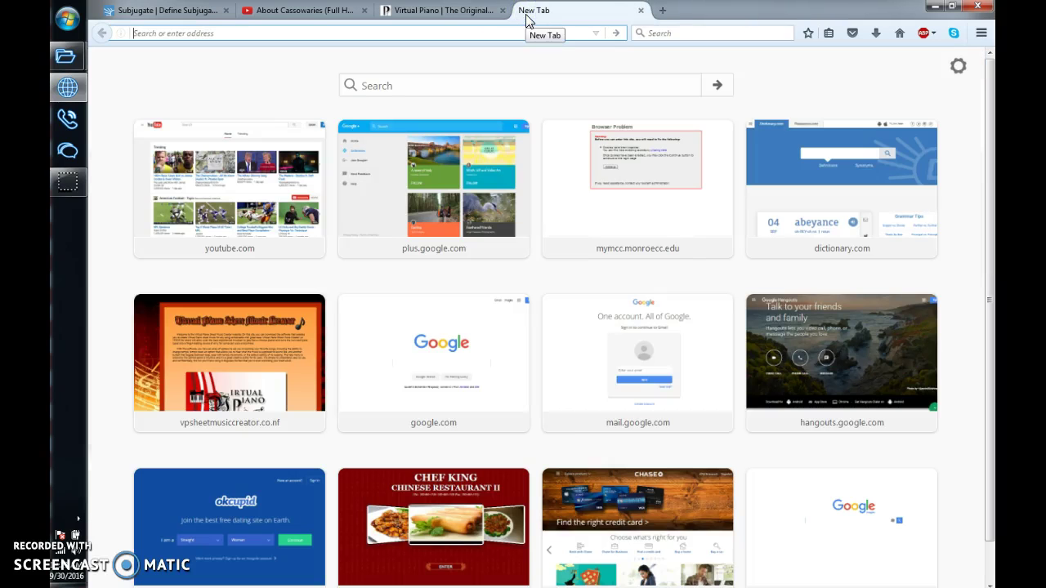
pyautogui.write('vpsheetmusic')
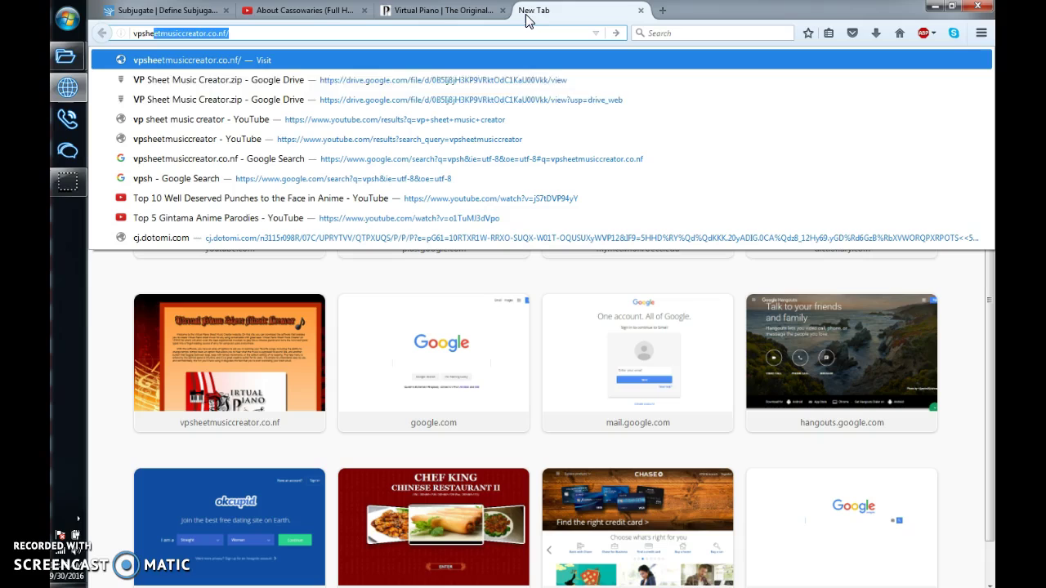
pyautogui.write('creator')
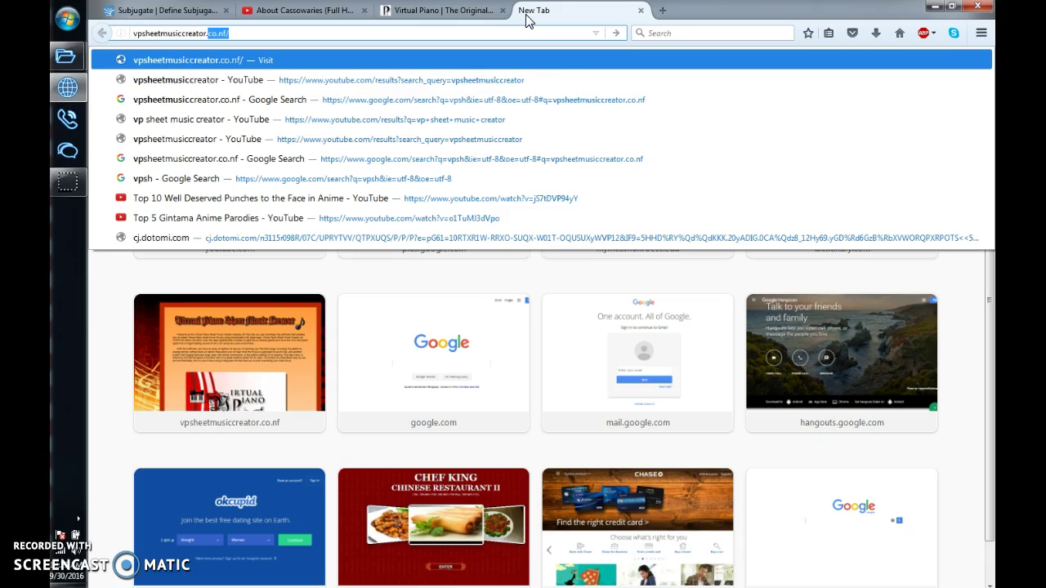
pyautogui.write('.co')
pyautogui.click(280, 59)
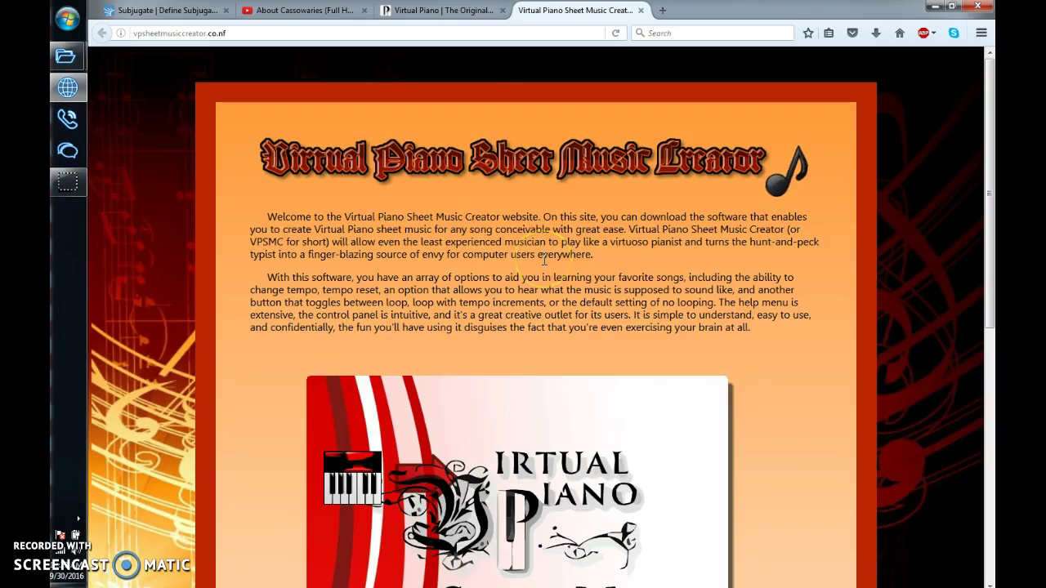
# Step: View the VP Sheet Music Creator.zip download page on Google Drive from the website, and close its tab
pyautogui.scroll(-5, 544, 260)
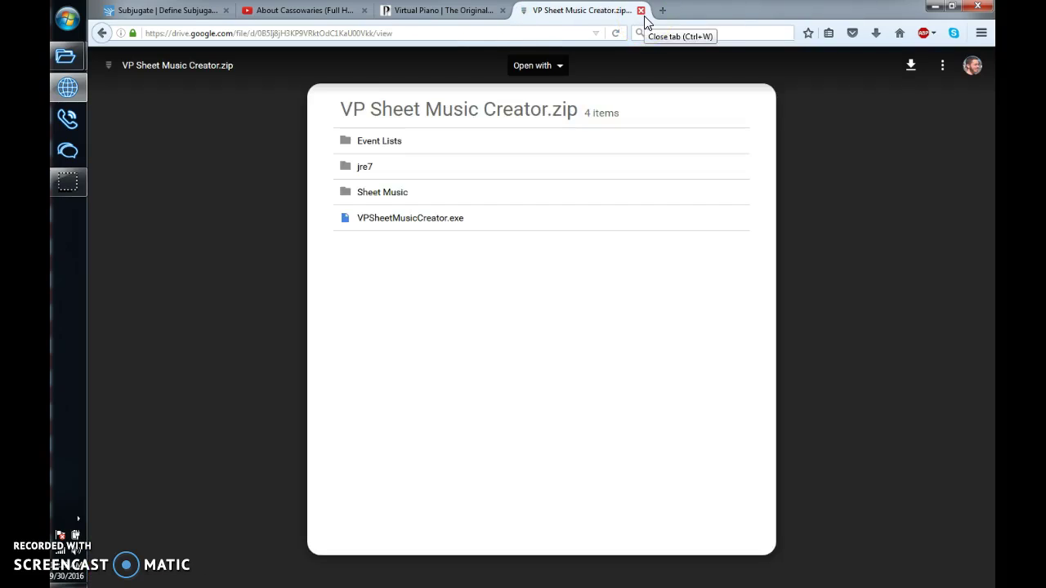
pyautogui.click(642, 11)
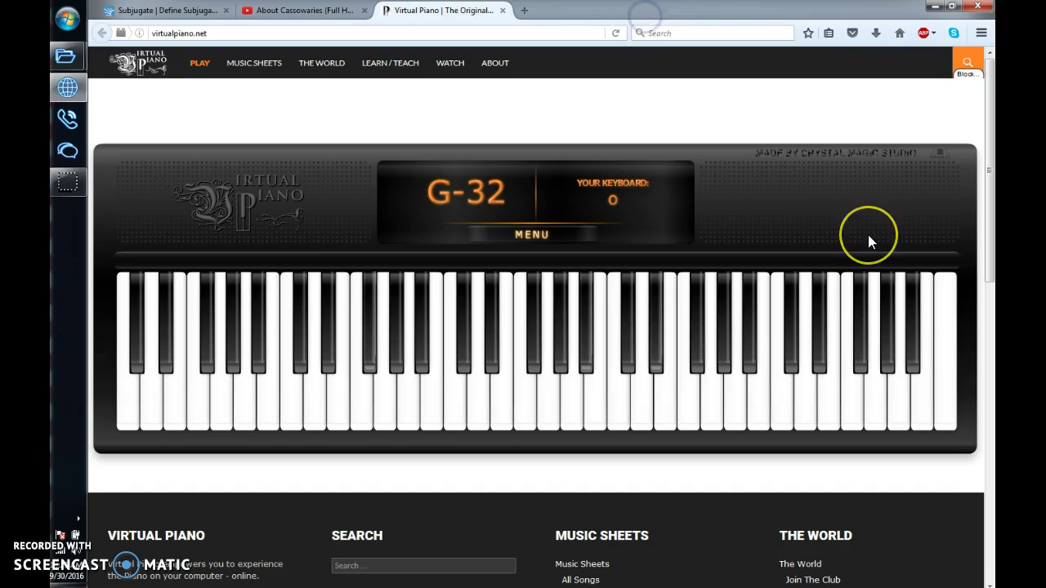
pyautogui.press('super+d')
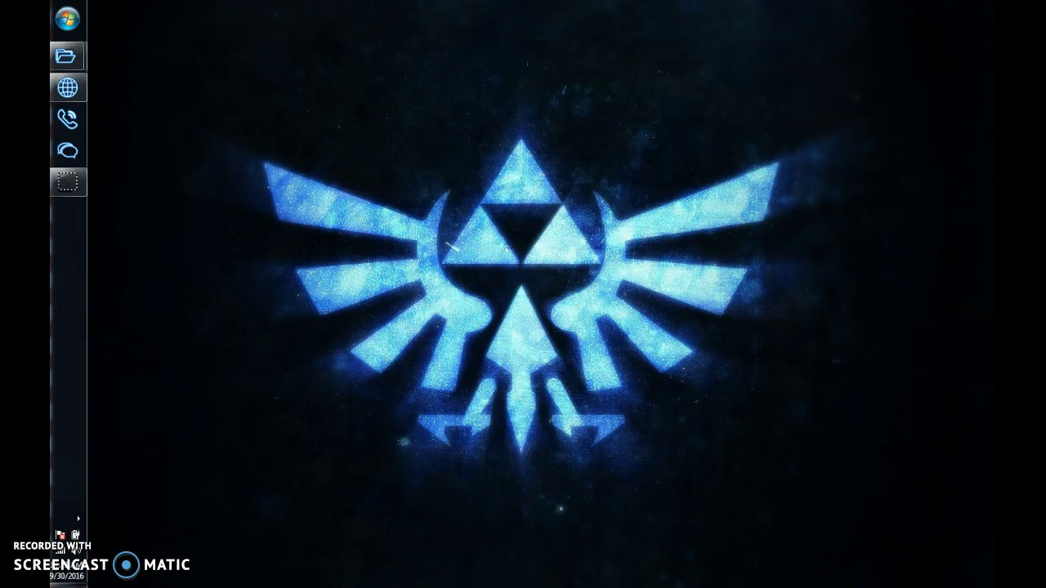
pyautogui.press('super+d')
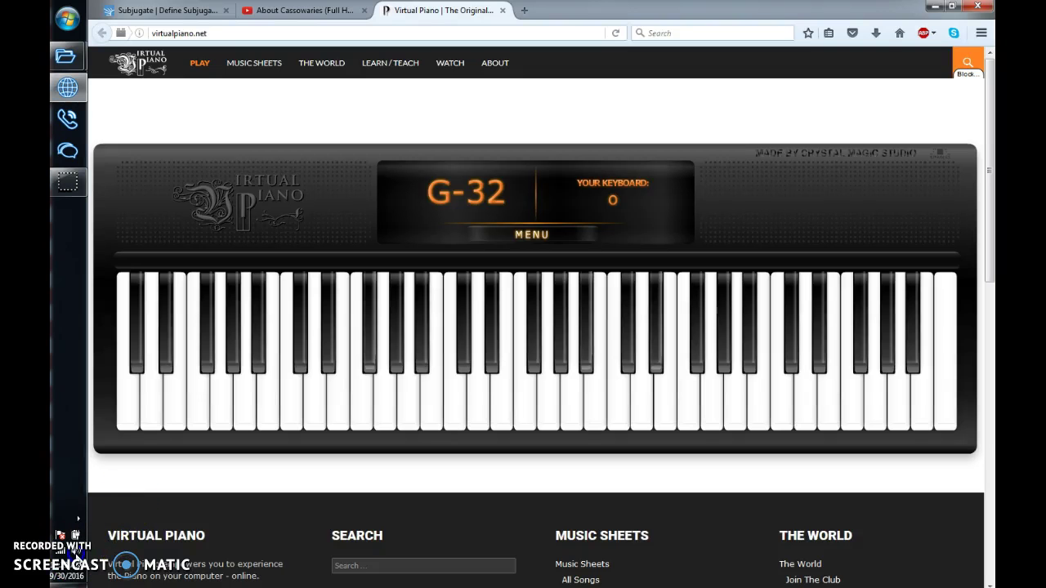